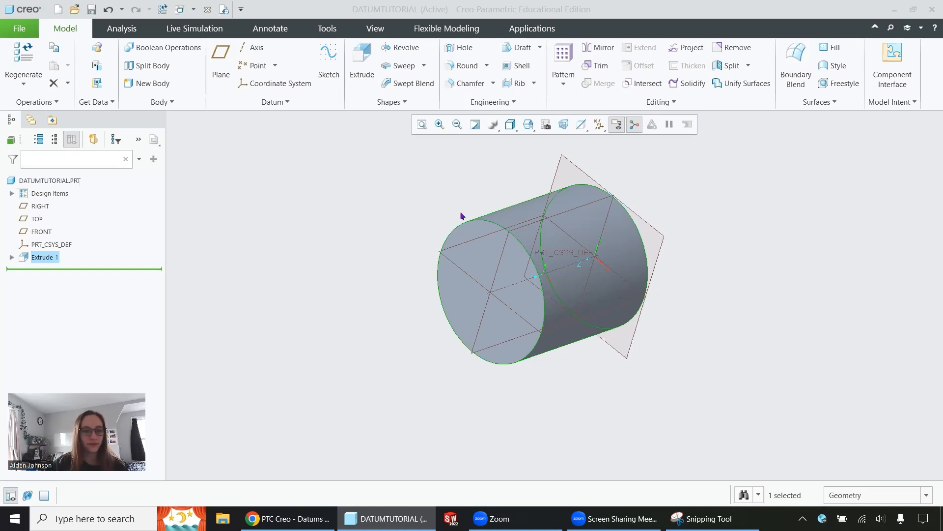
Highlight the RIGHT and FRONT datum planes and the cylinder's central axis in turn.
{"action": "left_click", "coordinate": [35, 207]}
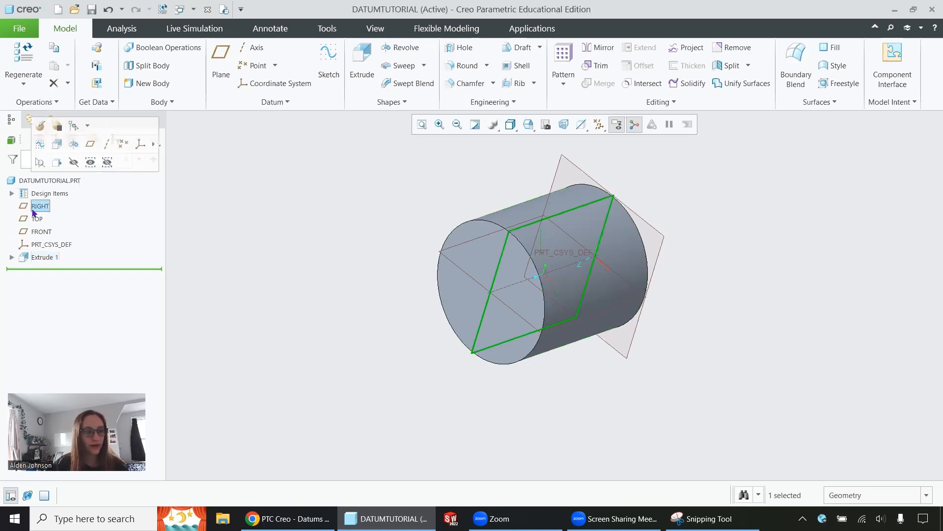
{"action": "left_click", "coordinate": [41, 231]}
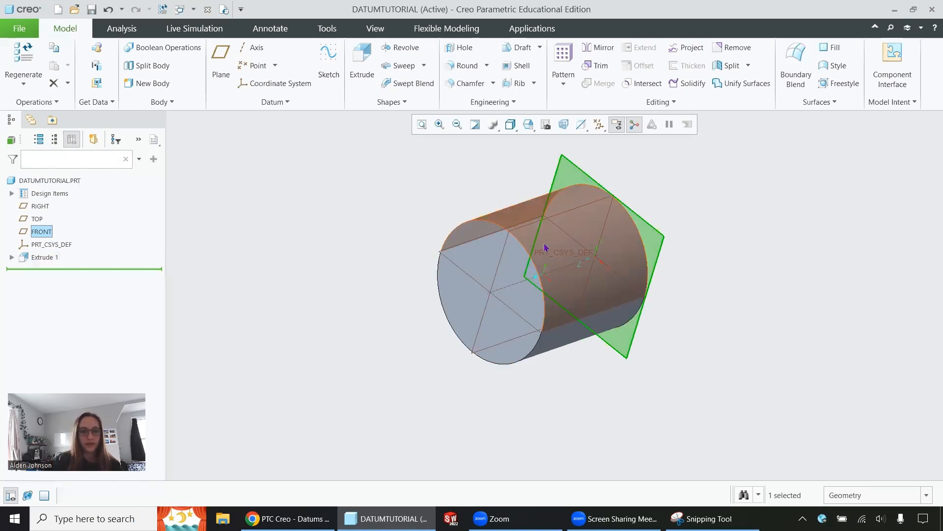
{"action": "left_click", "coordinate": [521, 275]}
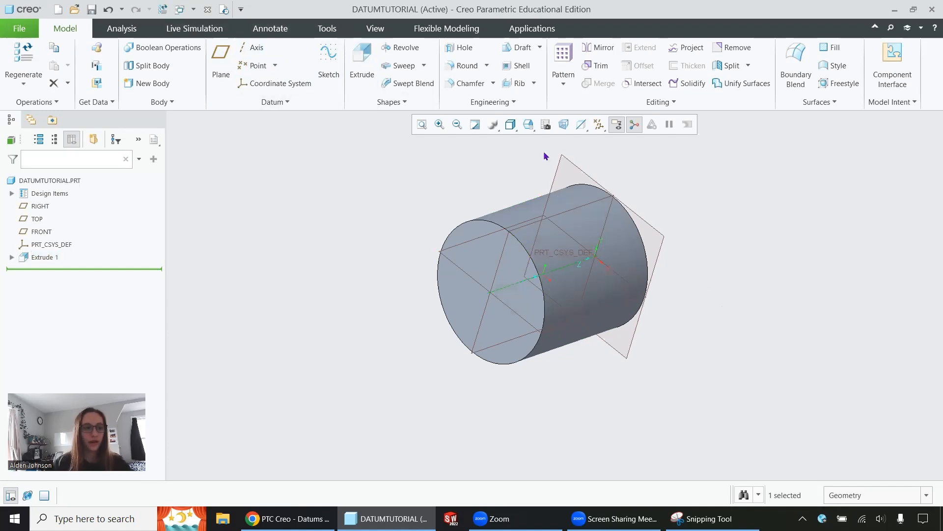
Create a datum plane offset from the cylinder's free end face with a translation of -10, placing it outside the solid.
{"action": "left_click", "coordinate": [218, 59]}
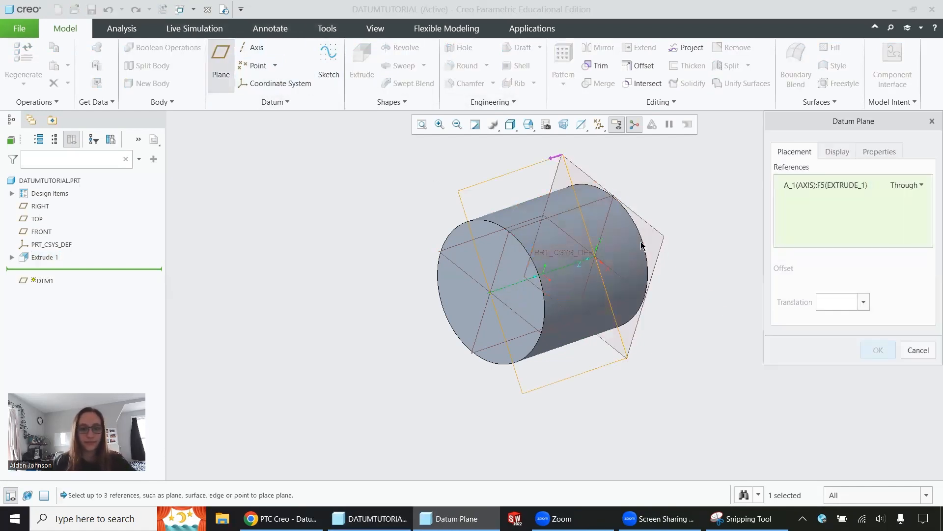
{"action": "left_click", "coordinate": [512, 255]}
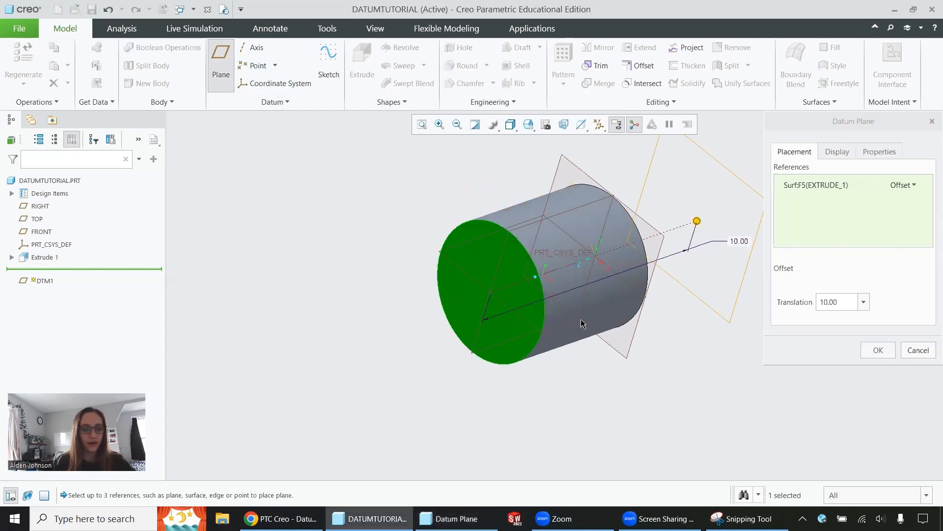
{"action": "left_click", "coordinate": [903, 186]}
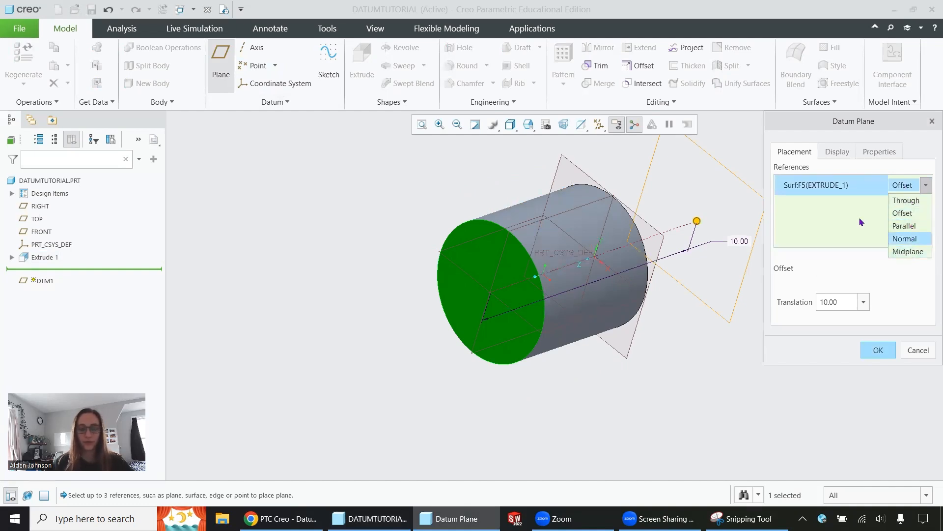
{"action": "left_click", "coordinate": [901, 213]}
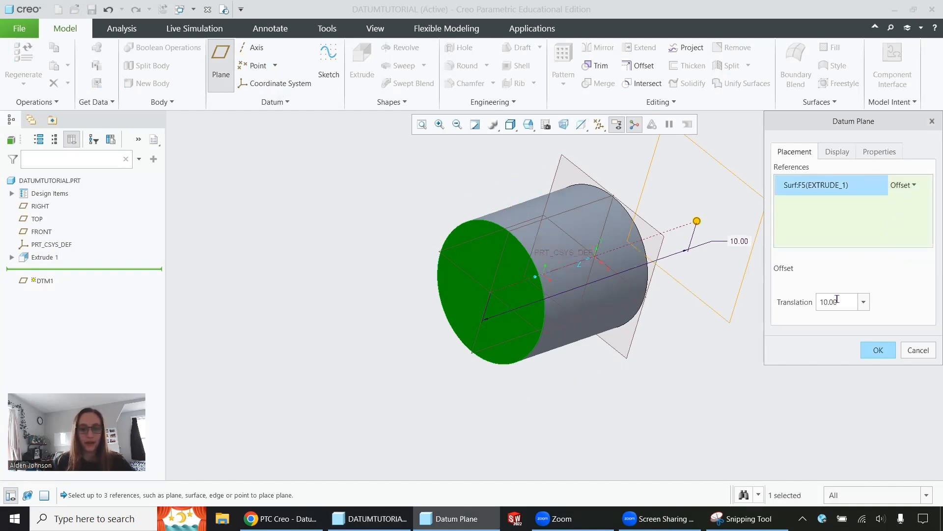
{"action": "middle_click_drag", "start_coordinate": [564, 221], "coordinate": [561, 223]}
{"action": "scroll", "coordinate": [562, 224], "scroll_direction": "down", "scroll_amount": 3}
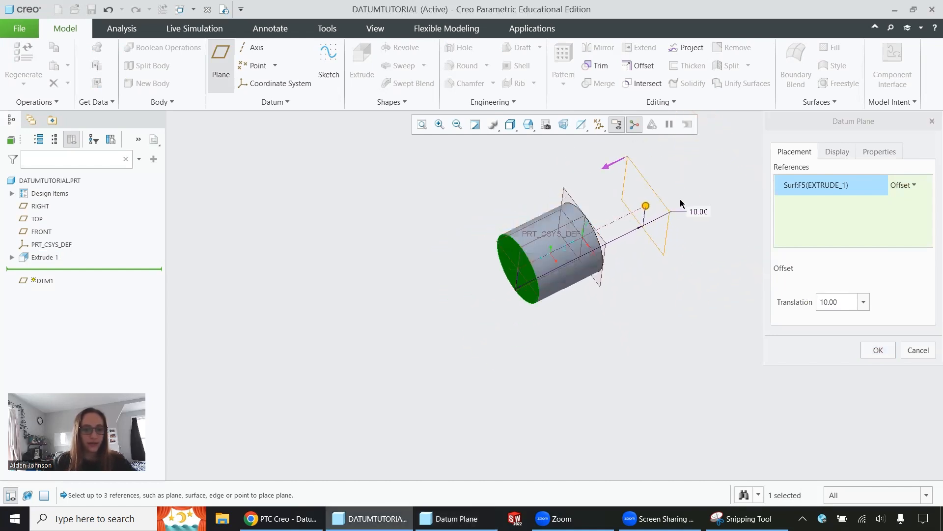
{"action": "left_click", "coordinate": [818, 301]}
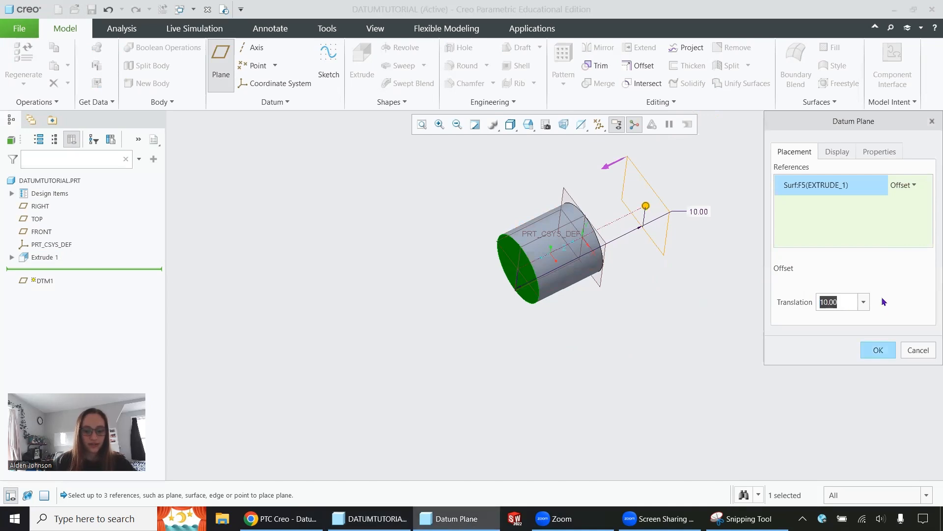
{"action": "type", "text": "-10"}
{"action": "key", "text": "Return"}
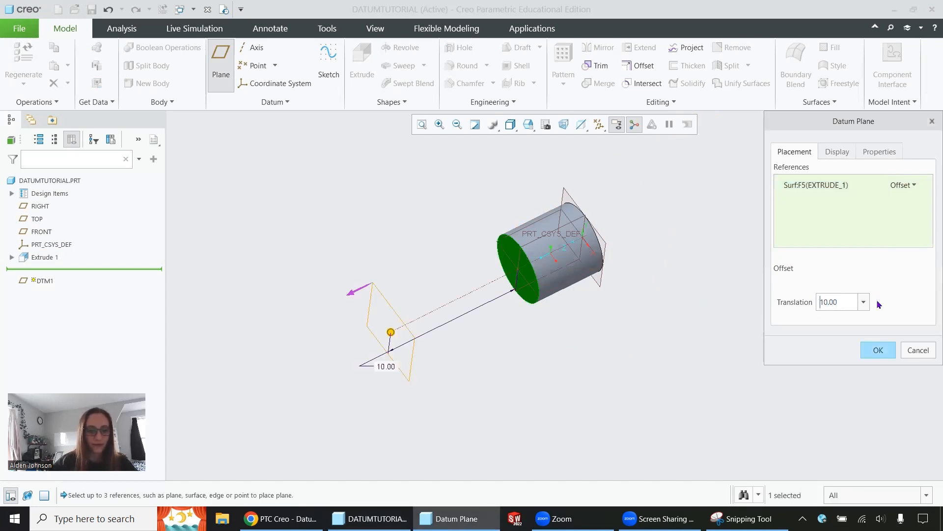
{"action": "left_click", "coordinate": [877, 350]}
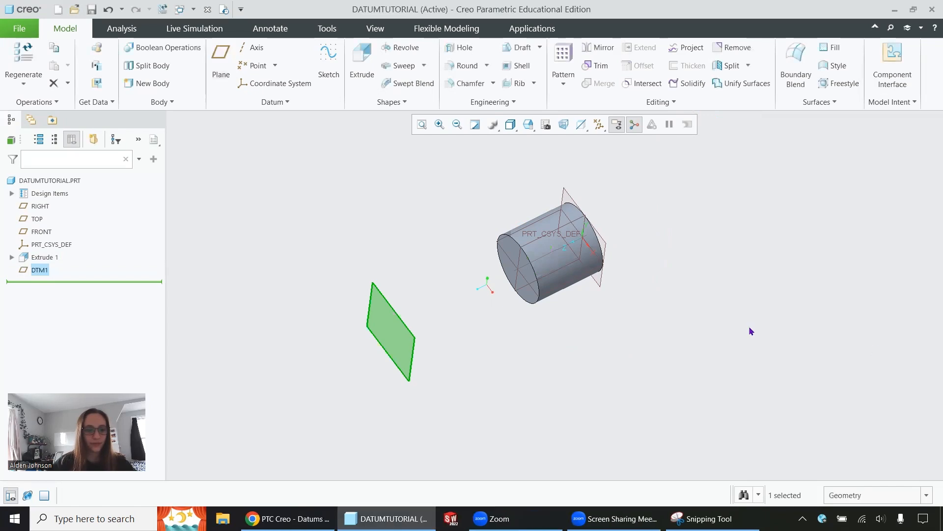
Start an extrusion sketch on the offset datum plane, viewed head-on, and draw a centre rectangle at the origin enclosing the cylinder's outline.
{"action": "left_click", "coordinate": [359, 60]}
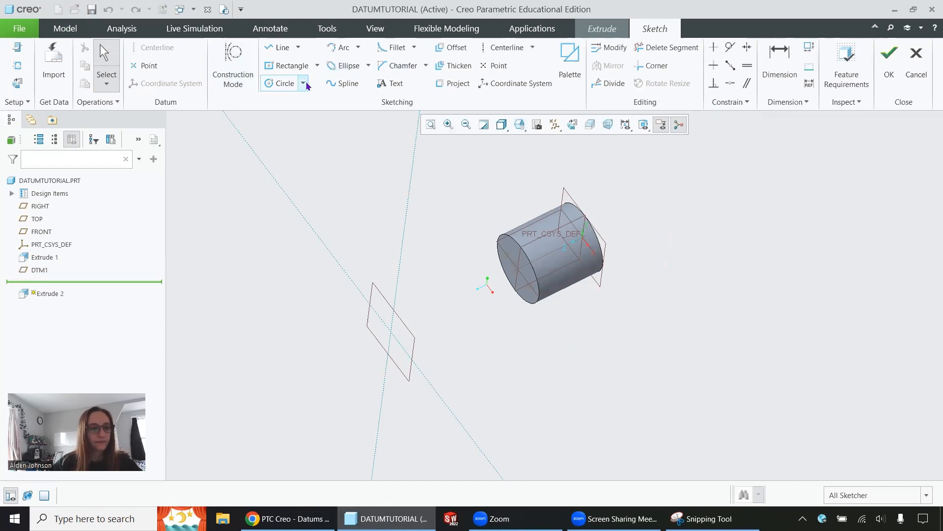
{"action": "left_click", "coordinate": [572, 124]}
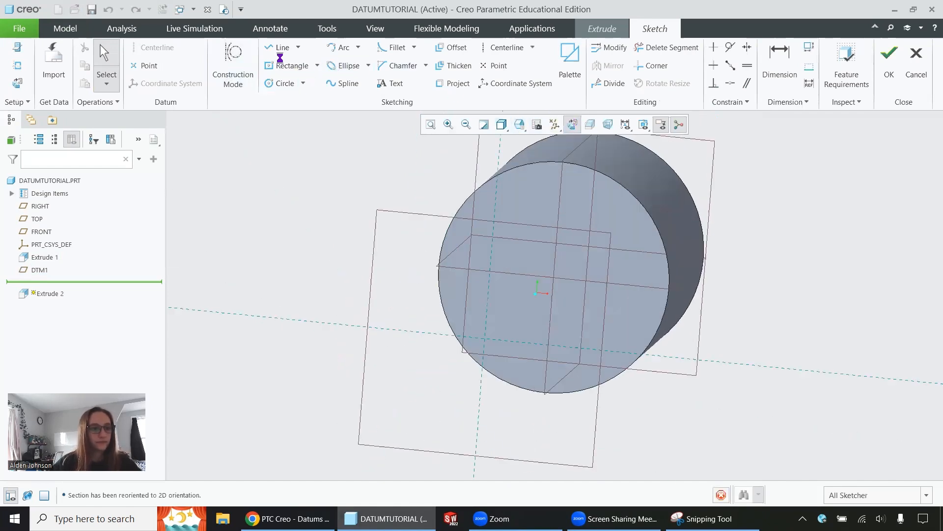
{"action": "left_click", "coordinate": [283, 59]}
{"action": "left_click", "coordinate": [554, 295]}
{"action": "left_click", "coordinate": [723, 449]}
Set the rectangle's height to 10 and finish the sketch.
{"action": "left_click", "coordinate": [772, 68]}
{"action": "double_click", "coordinate": [699, 337]}
{"action": "type", "text": "10"}
{"action": "key", "text": "Return"}
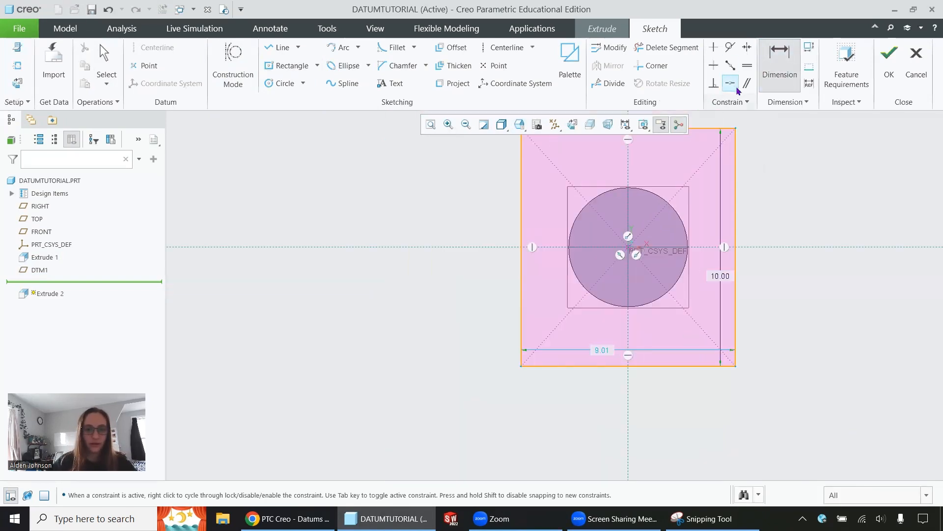
{"action": "left_click", "coordinate": [890, 62]}
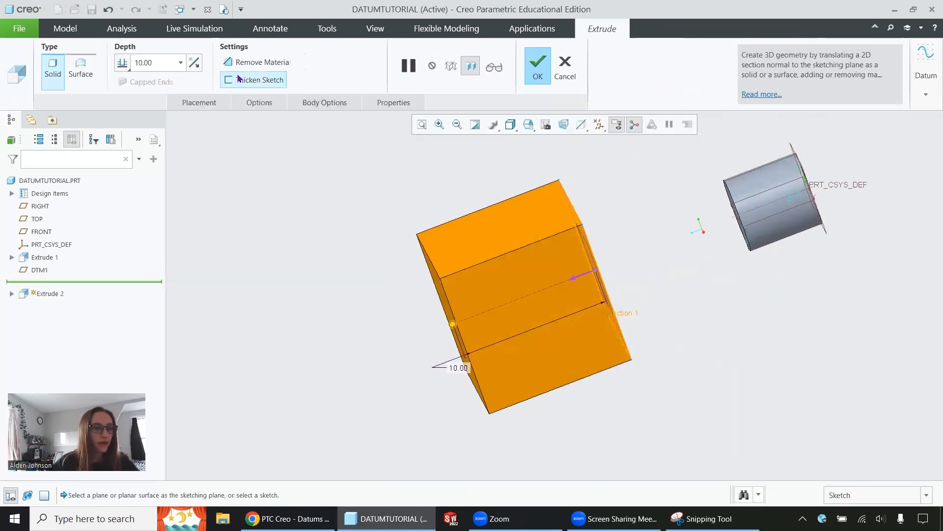
Extrude the rectangle with the To Reference depth option up to the cylinder's end face and complete the feature.
{"action": "left_click", "coordinate": [121, 64]}
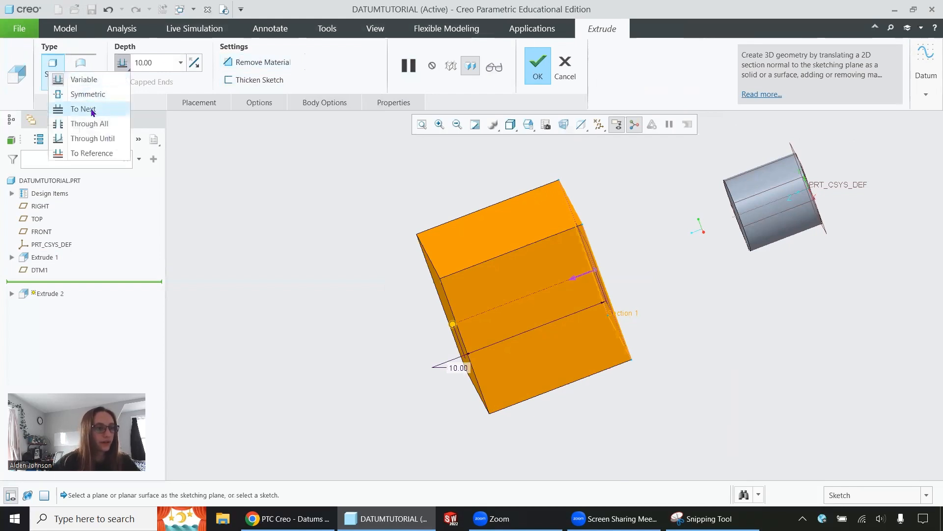
{"action": "left_click", "coordinate": [96, 153]}
{"action": "middle_click_drag", "start_coordinate": [390, 223], "coordinate": [421, 219]}
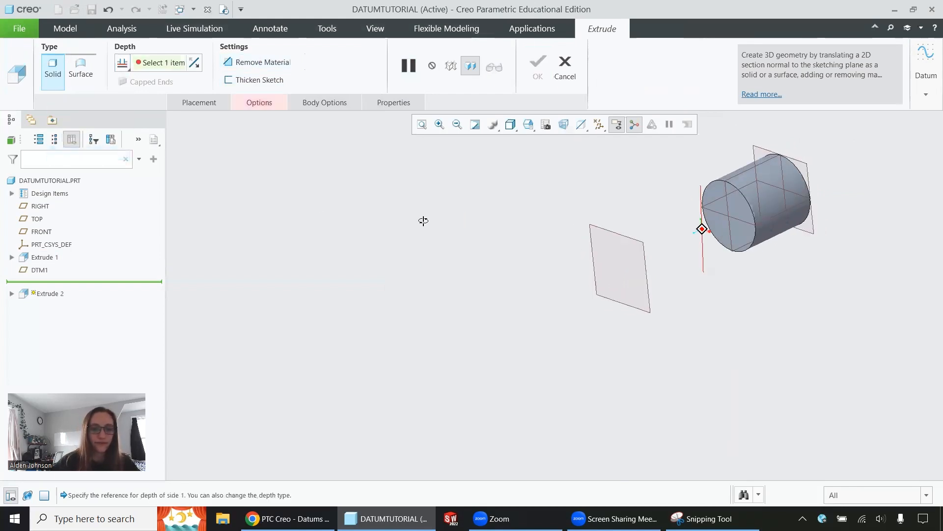
{"action": "left_click", "coordinate": [742, 205]}
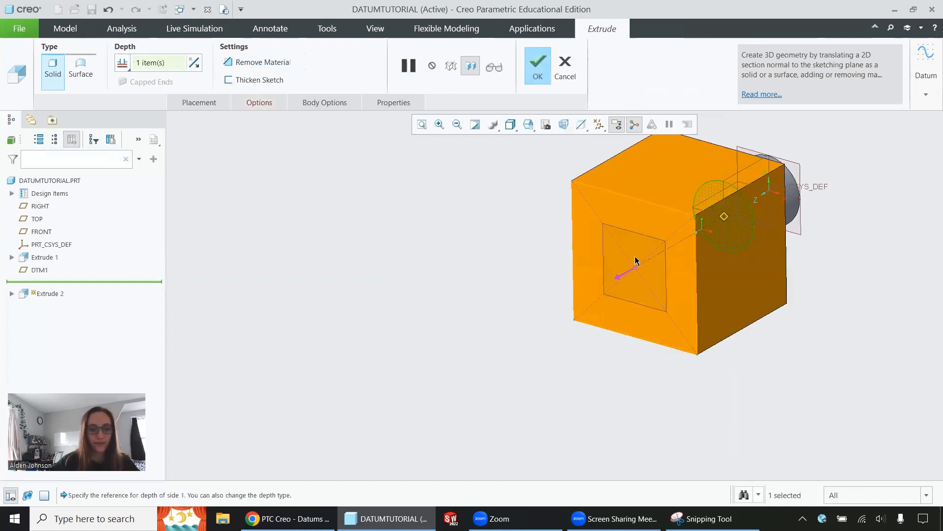
{"action": "middle_click_drag", "start_coordinate": [804, 210], "coordinate": [772, 216]}
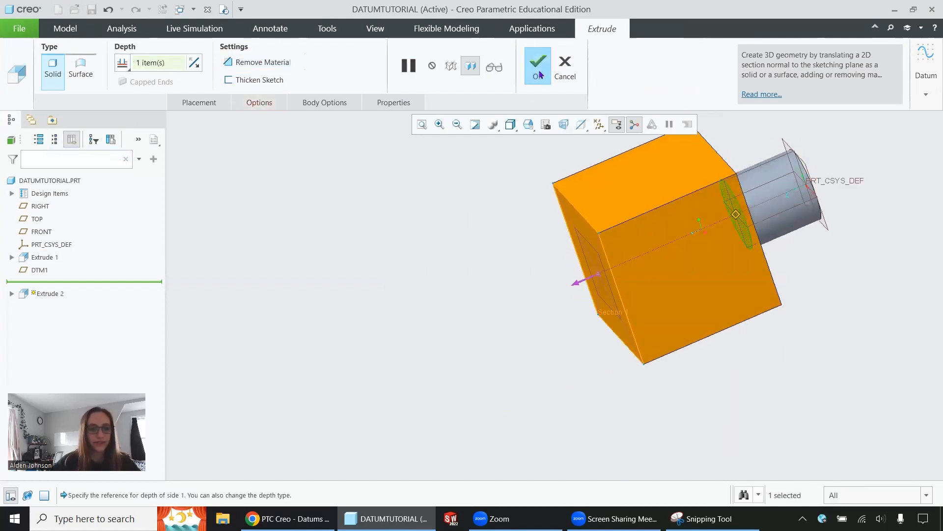
{"action": "left_click", "coordinate": [544, 75]}
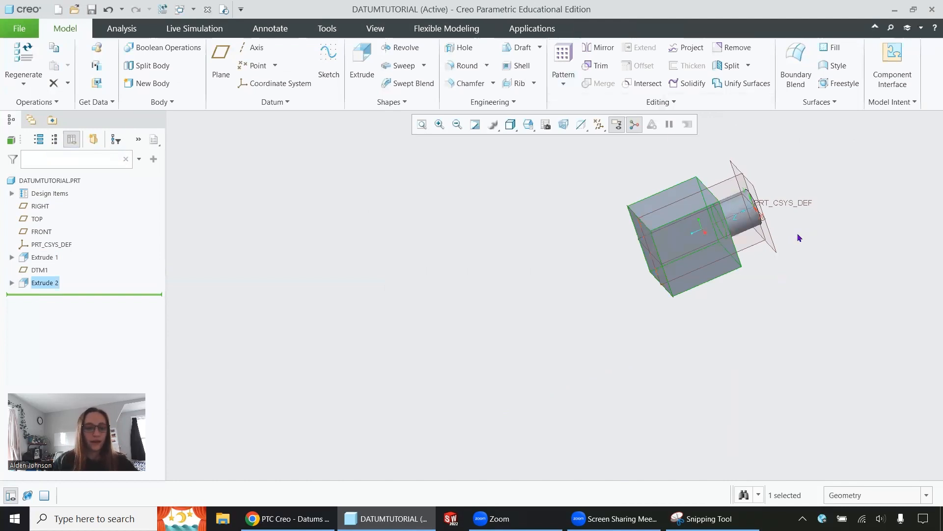
Try to define a datum axis through both the block's top face and the RIGHT datum plane, and discard it.
{"action": "middle_click_drag", "start_coordinate": [792, 231], "coordinate": [647, 256]}
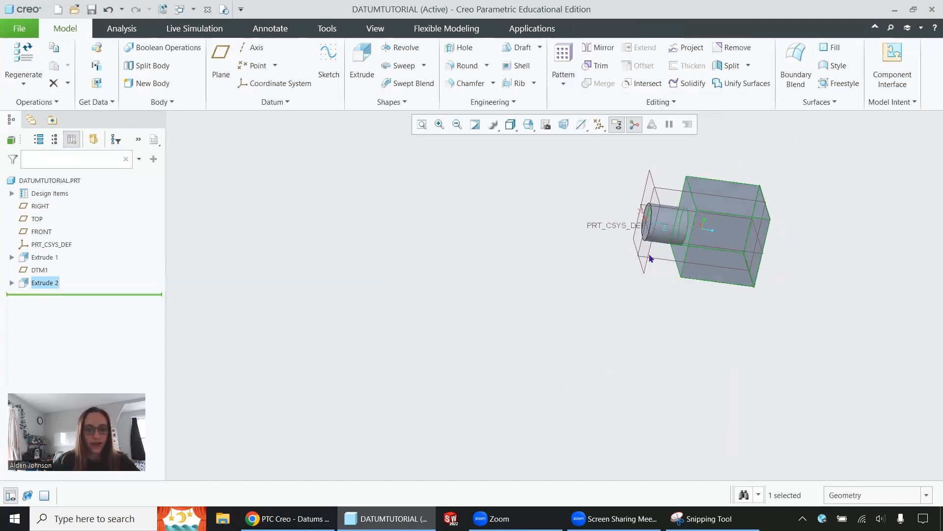
{"action": "scroll", "coordinate": [757, 200], "scroll_direction": "down", "scroll_amount": 3}
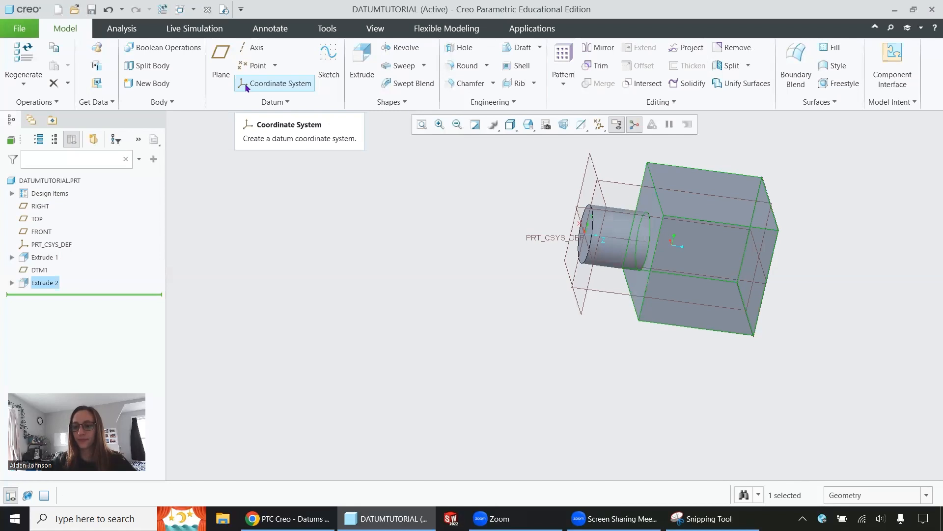
{"action": "left_click", "coordinate": [250, 47]}
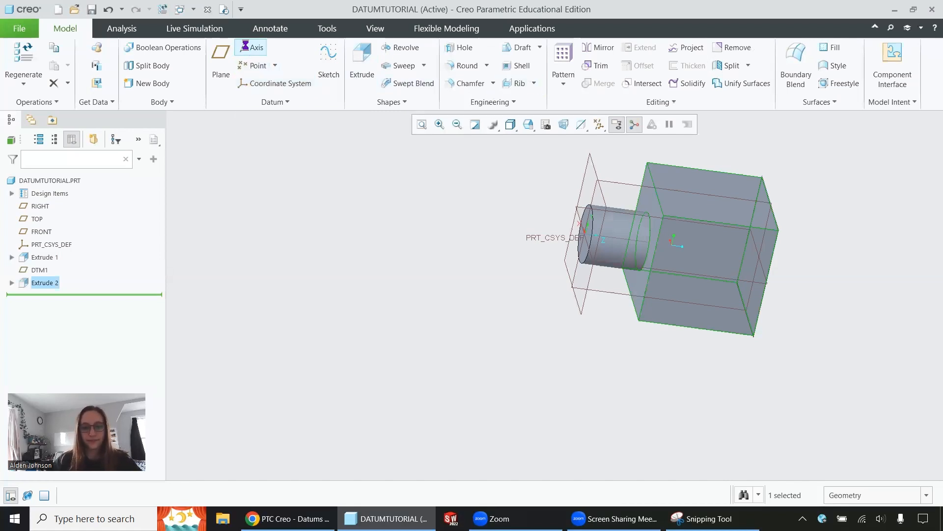
{"action": "mouse_move", "coordinate": [698, 180]}
{"action": "middle_mouse_down"}
{"action": "mouse_move", "coordinate": [678, 169]}
{"action": "mouse_move", "coordinate": [689, 176]}
{"action": "middle_mouse_up"}
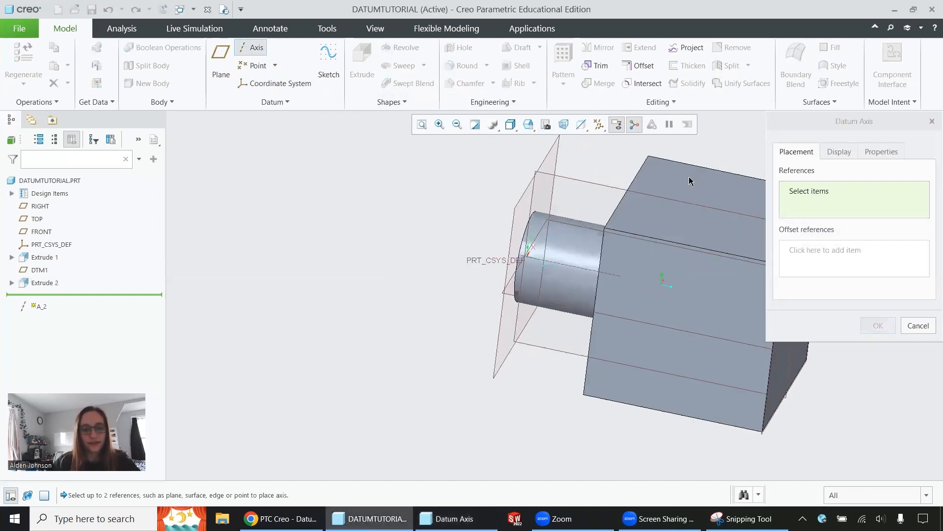
{"action": "left_click", "coordinate": [671, 209]}
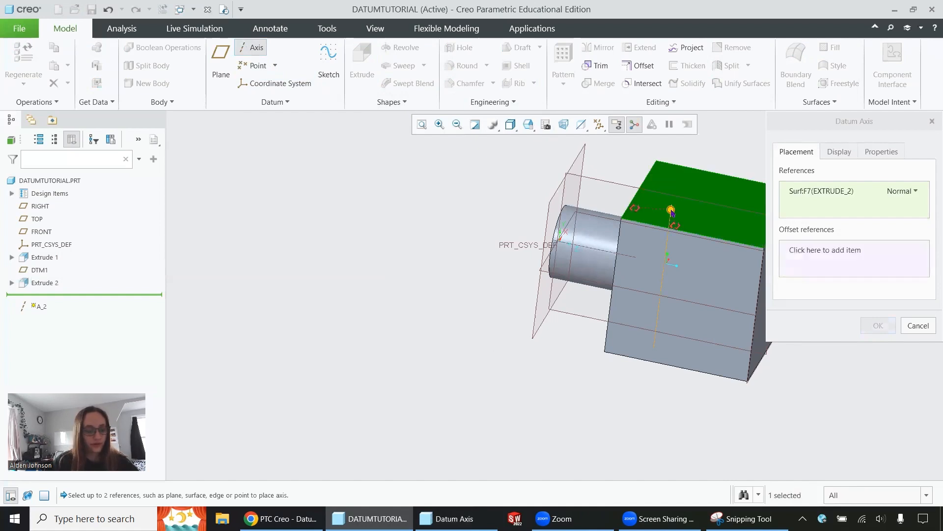
{"action": "left_click", "coordinate": [616, 181], "text": "ctrl"}
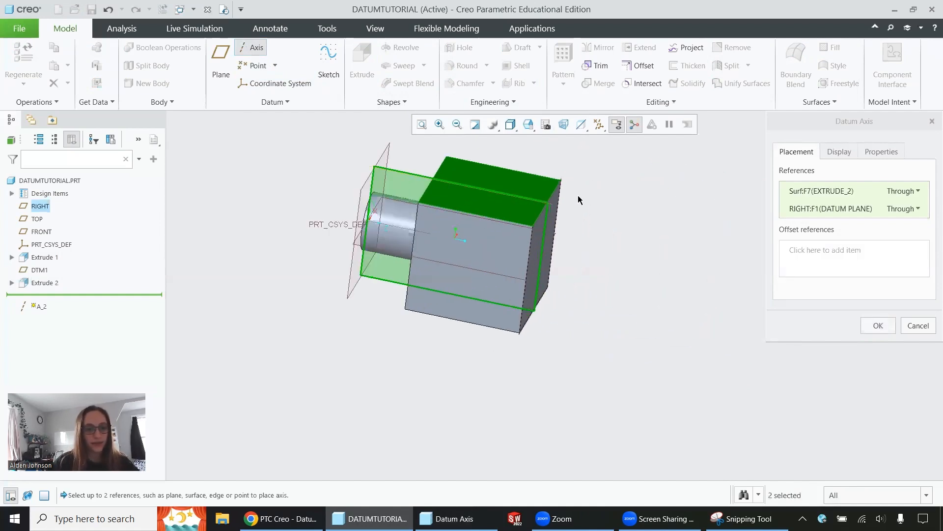
{"action": "scroll", "coordinate": [434, 182], "scroll_direction": "up", "scroll_amount": 5}
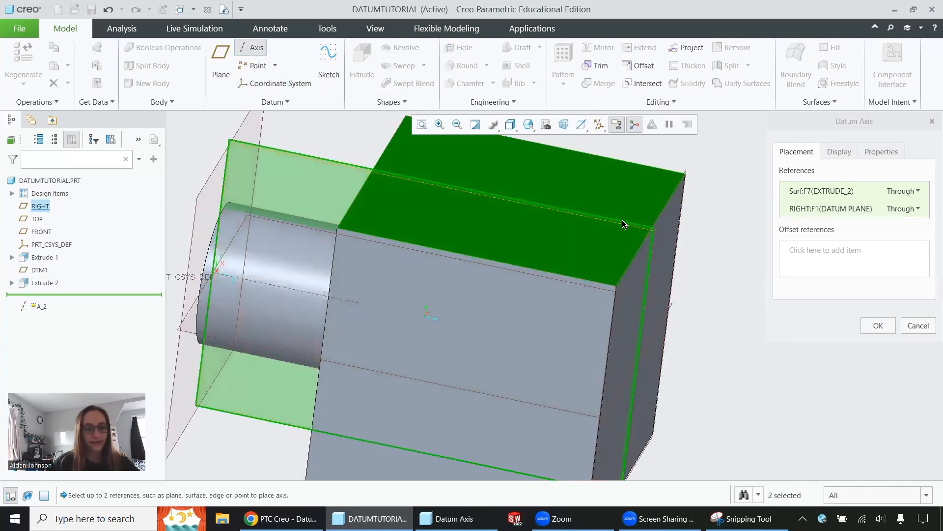
{"action": "left_click", "coordinate": [924, 325]}
{"action": "left_click", "coordinate": [488, 281]}
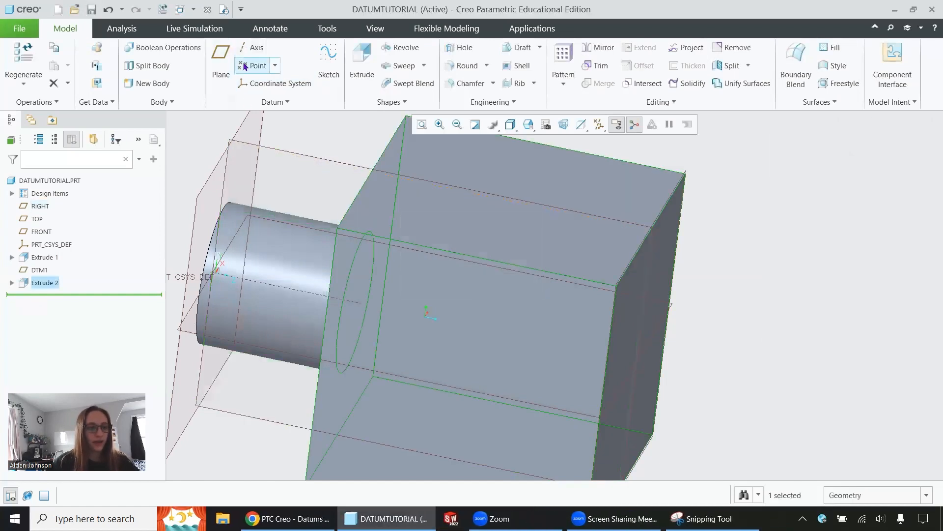
Try to define a datum point at the block's upper corner from its top, long side and end faces, and undo the picked references.
{"action": "left_click", "coordinate": [254, 65]}
{"action": "scroll", "coordinate": [489, 210], "scroll_direction": "up", "scroll_amount": 2}
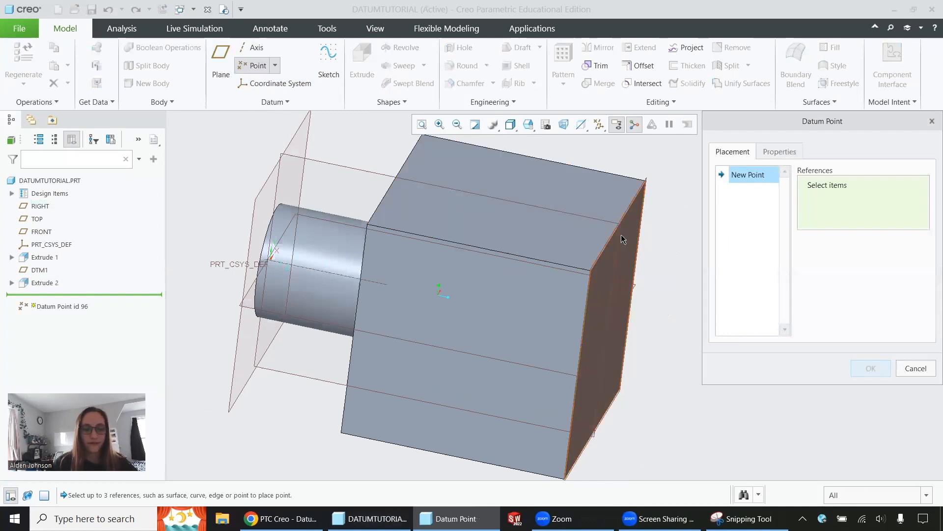
{"action": "left_click", "coordinate": [576, 225]}
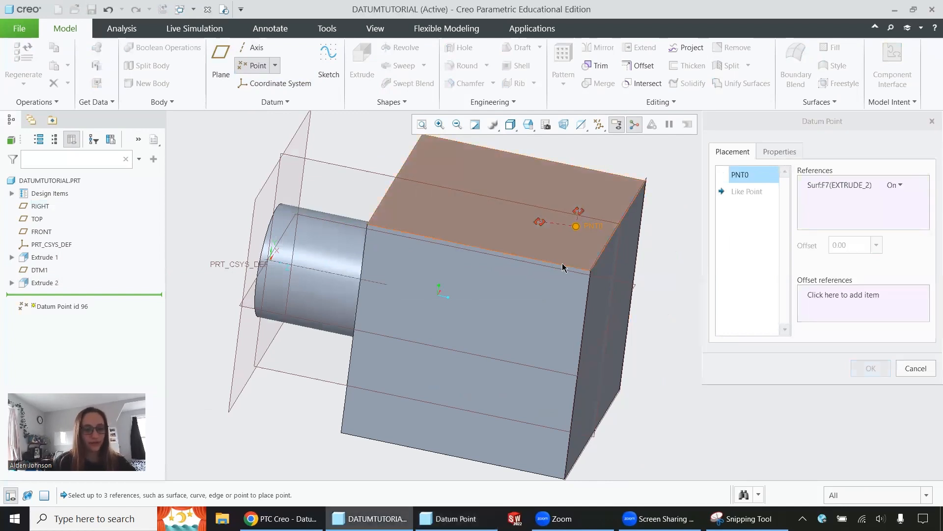
{"action": "left_click", "coordinate": [565, 308], "text": "ctrl"}
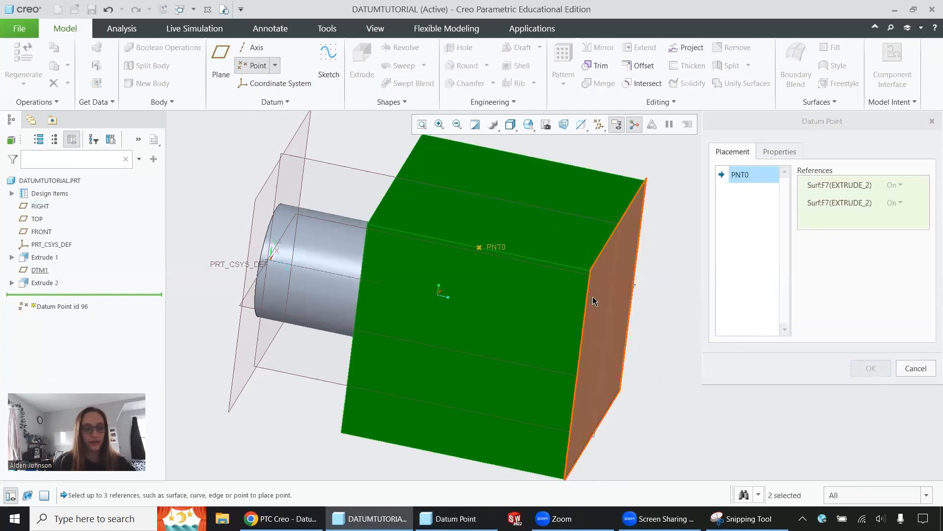
{"action": "left_click", "coordinate": [600, 293], "text": "ctrl"}
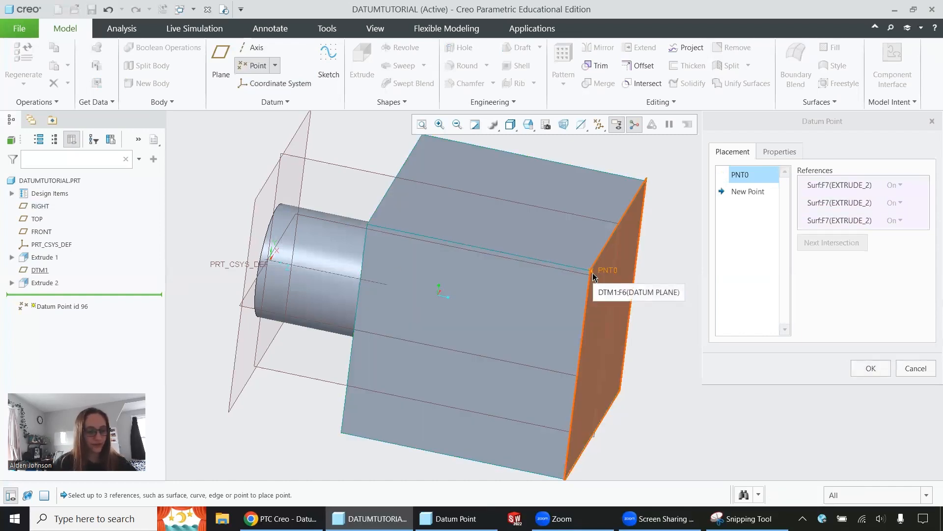
{"action": "left_click", "coordinate": [593, 276]}
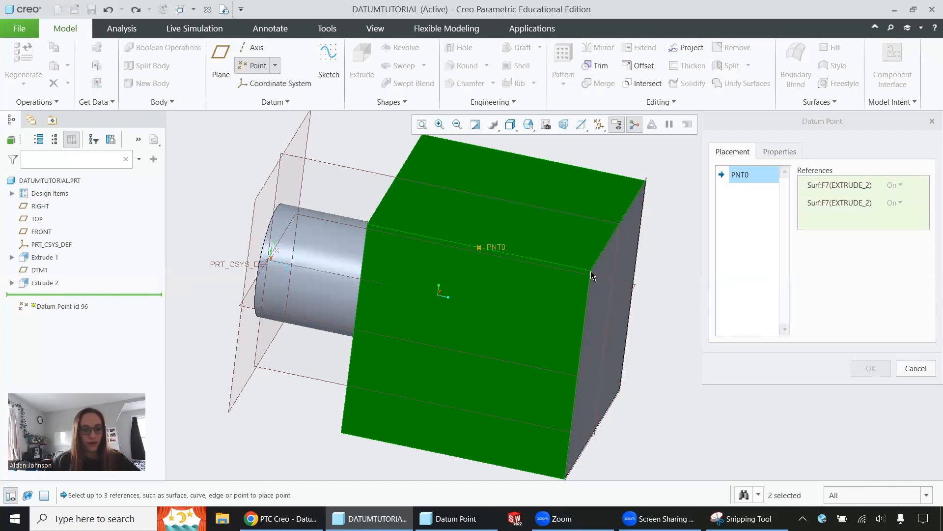
{"action": "key", "text": "ctrl+z"}
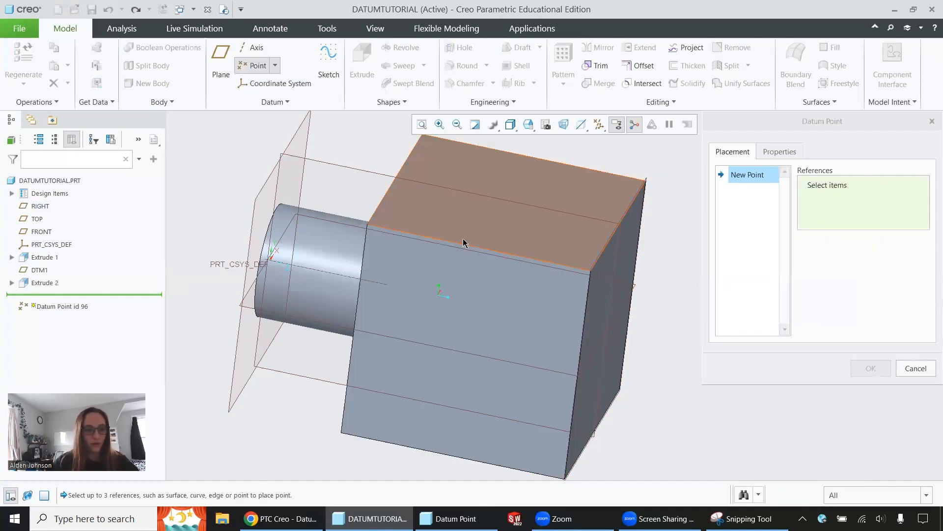
Try to define a datum point where the block's upper long edge meets its end face, and discard it.
{"action": "left_click", "coordinate": [604, 297]}
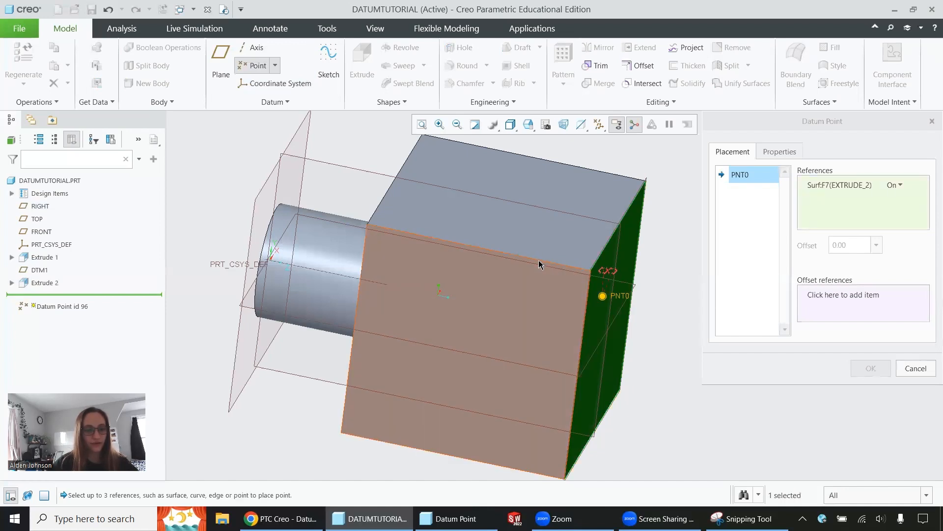
{"action": "left_click", "coordinate": [540, 262], "text": "ctrl"}
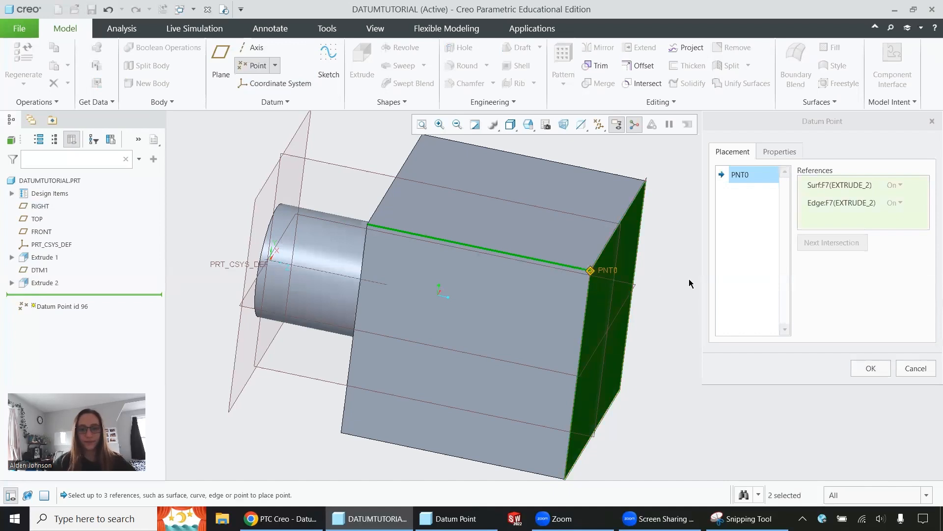
{"action": "left_click", "coordinate": [914, 370]}
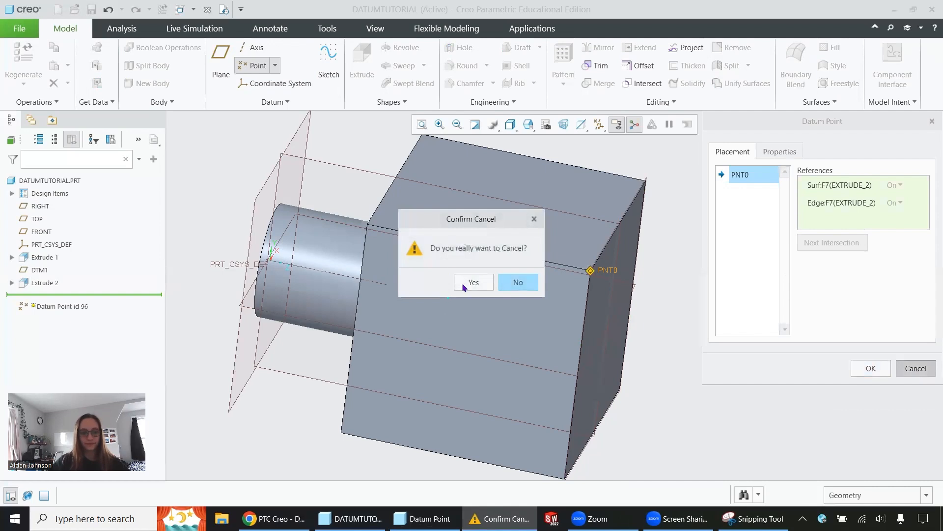
{"action": "left_click", "coordinate": [463, 283]}
{"action": "left_click", "coordinate": [463, 226]}
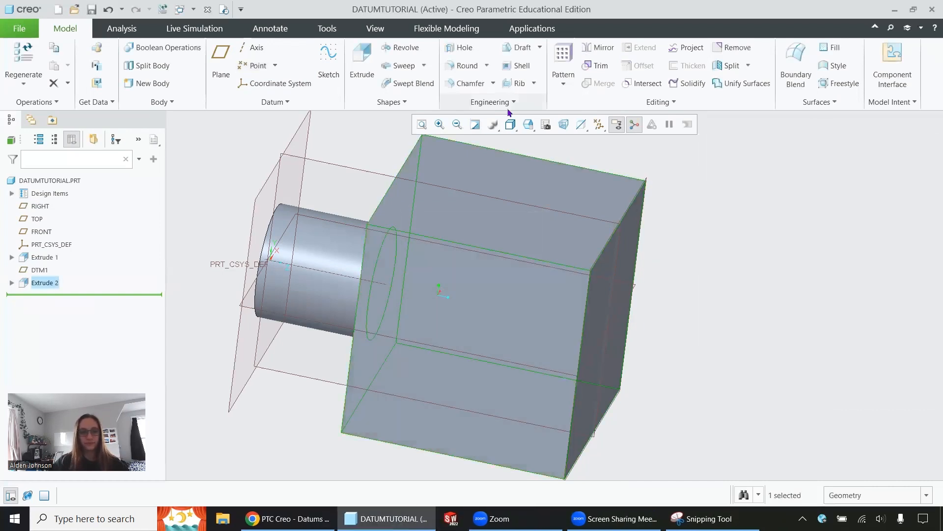
Switch to the Snipping Tool and sketch a tilted plane, a dashed hole axis and its two end points over the reference image.
{"action": "left_click", "coordinate": [528, 124]}
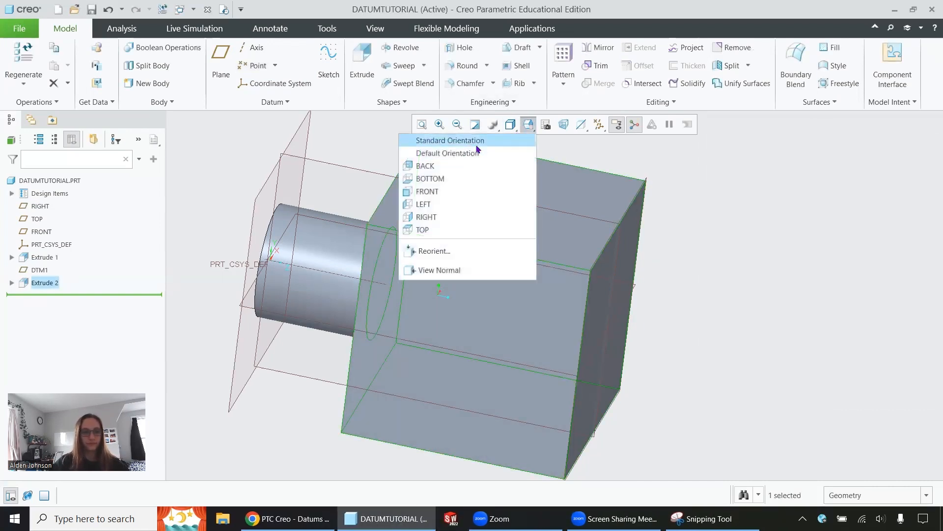
{"action": "left_click", "coordinate": [476, 153]}
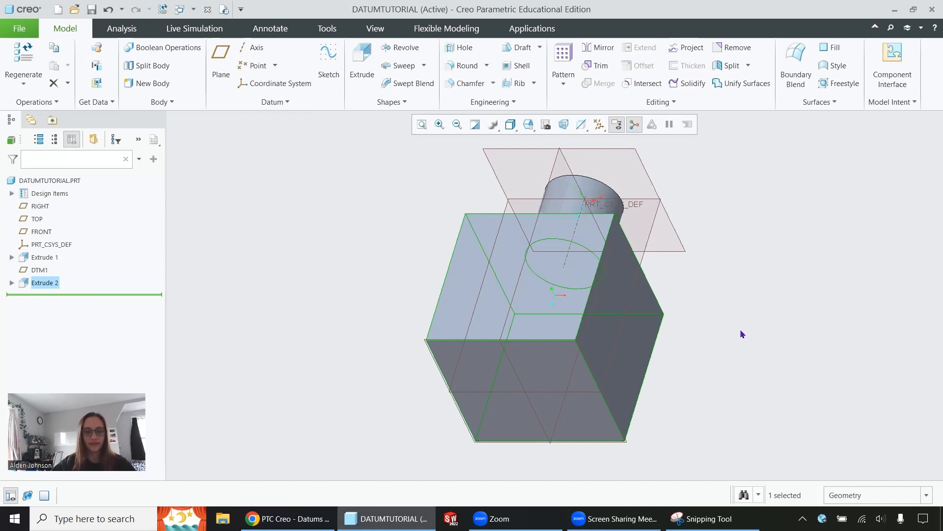
{"action": "left_click", "coordinate": [710, 519]}
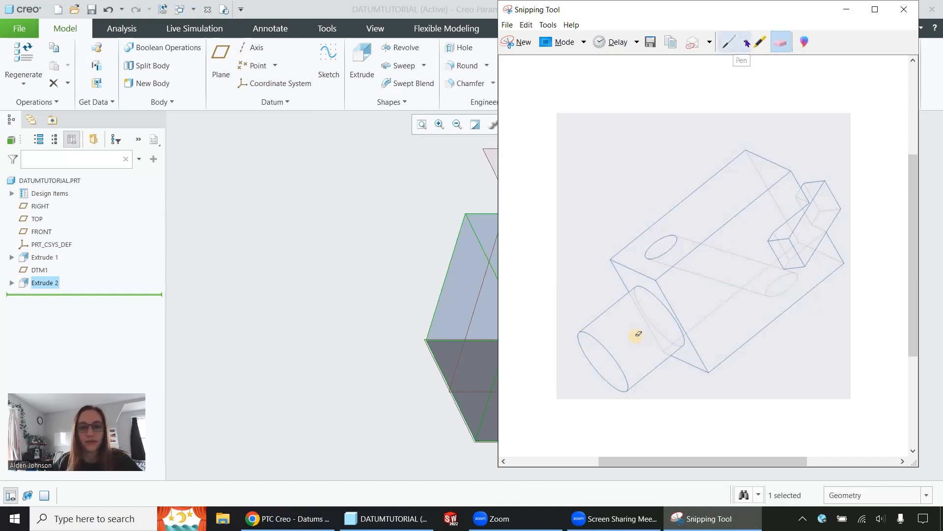
{"action": "left_click", "coordinate": [729, 42]}
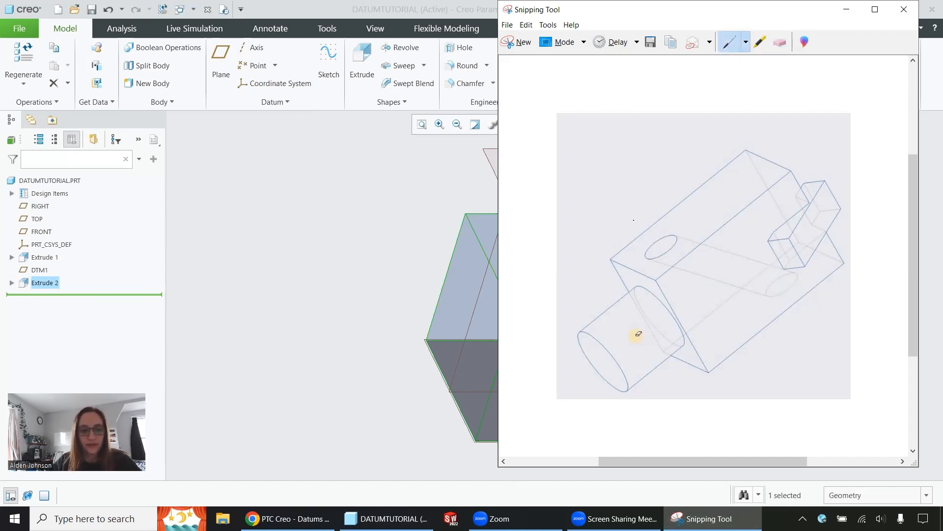
{"action": "mouse_move", "coordinate": [638, 221]}
{"action": "left_mouse_down"}
{"action": "mouse_move", "coordinate": [623, 269]}
{"action": "mouse_move", "coordinate": [677, 281]}
{"action": "mouse_move", "coordinate": [697, 224]}
{"action": "mouse_move", "coordinate": [638, 214]}
{"action": "left_mouse_up"}
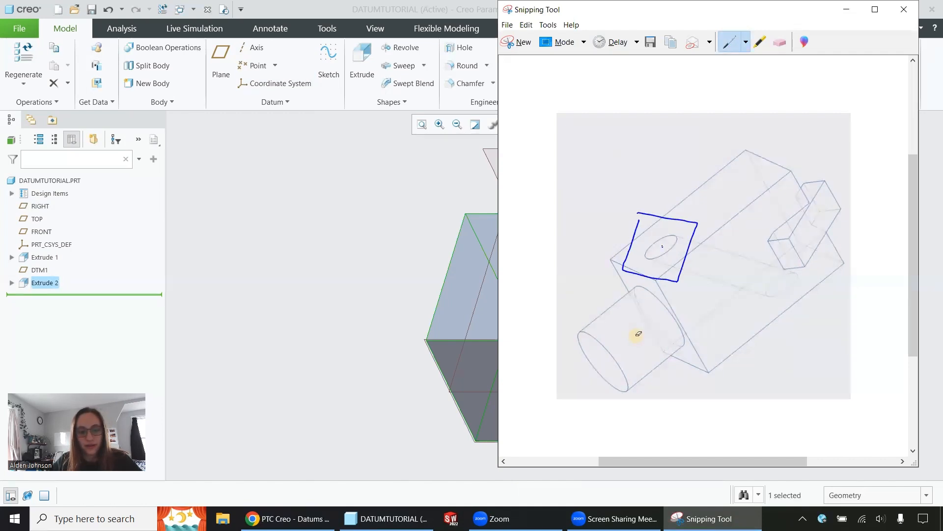
{"action": "left_click_drag", "start_coordinate": [690, 256], "coordinate": [805, 291]}
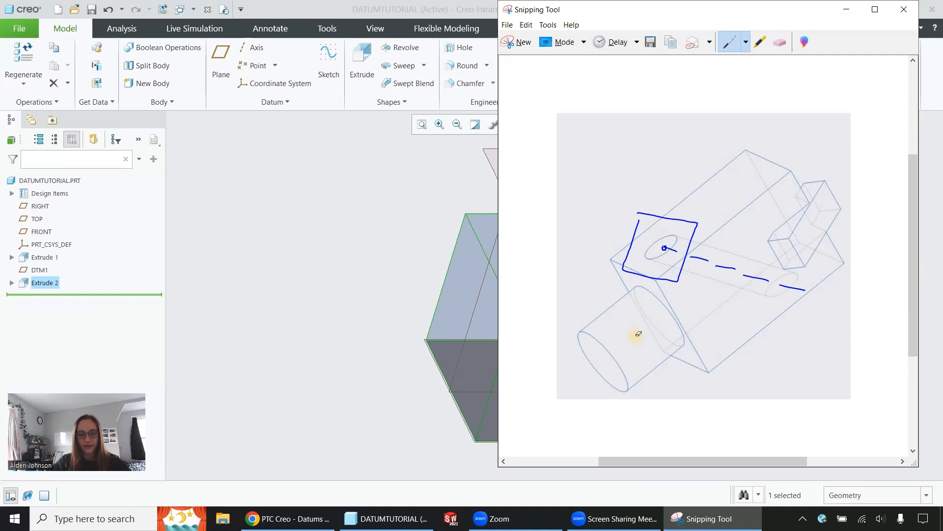
{"action": "left_click_drag", "start_coordinate": [782, 286], "coordinate": [784, 291]}
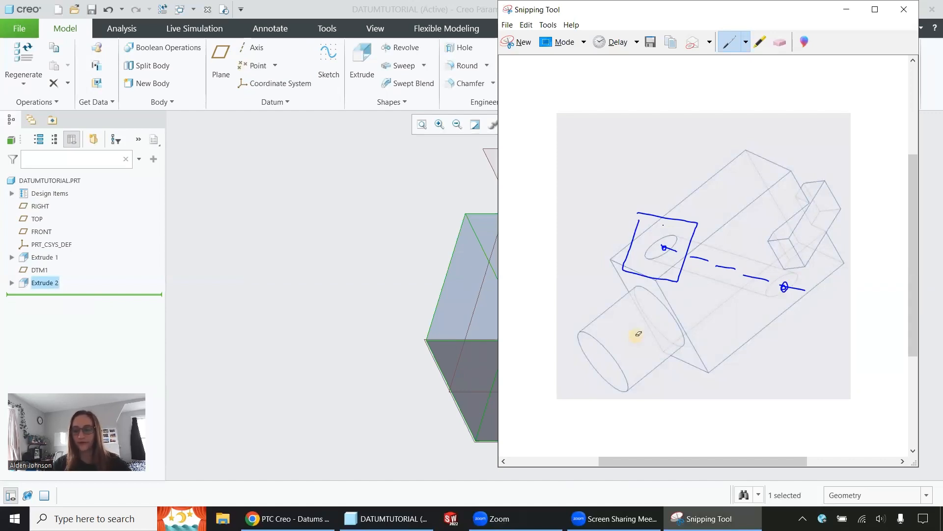
Place a datum point on the block's top face, with the cylinder-side end face and the RIGHT plane as offset references.
{"action": "middle_click_drag", "start_coordinate": [426, 377], "coordinate": [284, 292]}
{"action": "middle_click_drag", "start_coordinate": [272, 281], "coordinate": [250, 276]}
{"action": "left_click", "coordinate": [253, 65]}
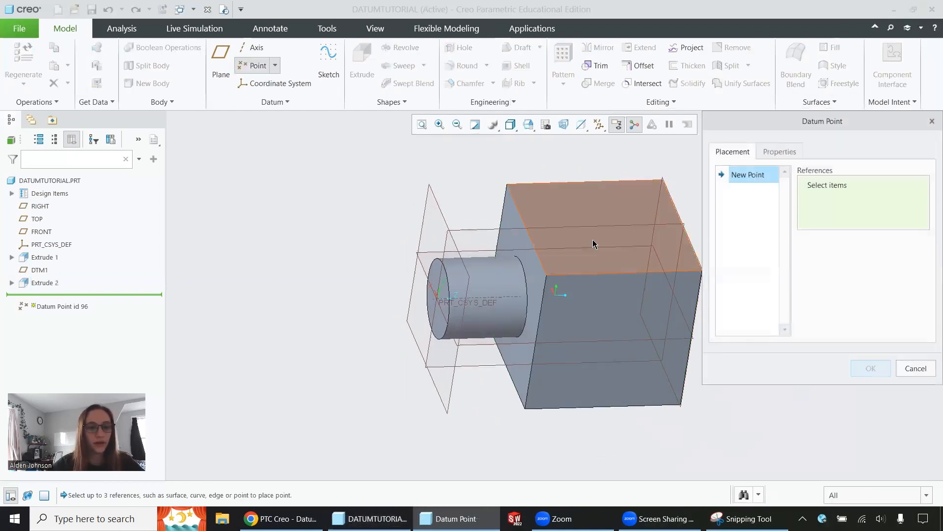
{"action": "left_click", "coordinate": [640, 253]}
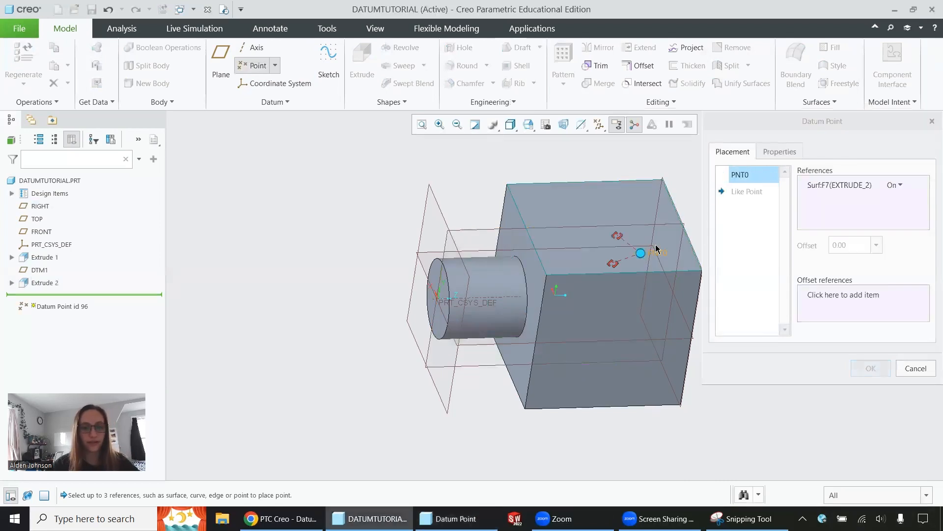
{"action": "left_click", "coordinate": [839, 298]}
{"action": "left_click", "coordinate": [532, 270]}
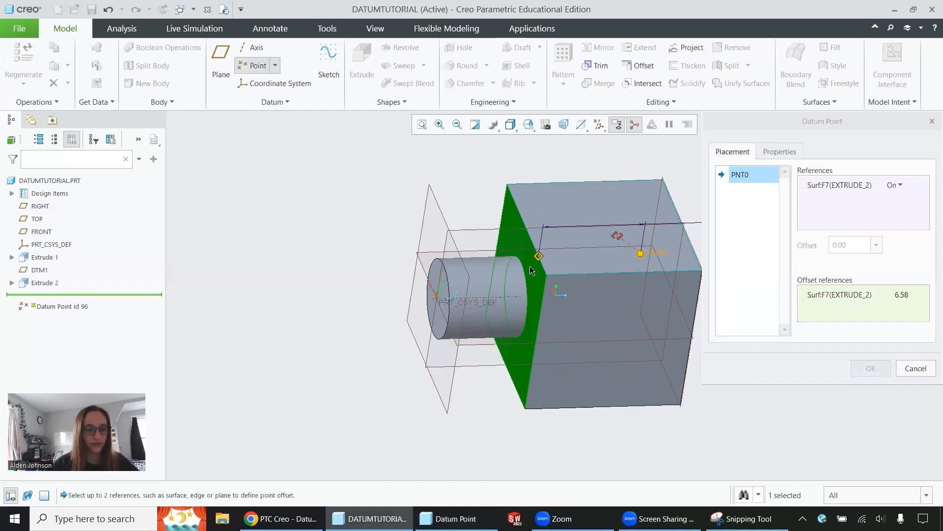
{"action": "left_click", "coordinate": [483, 228], "text": "ctrl"}
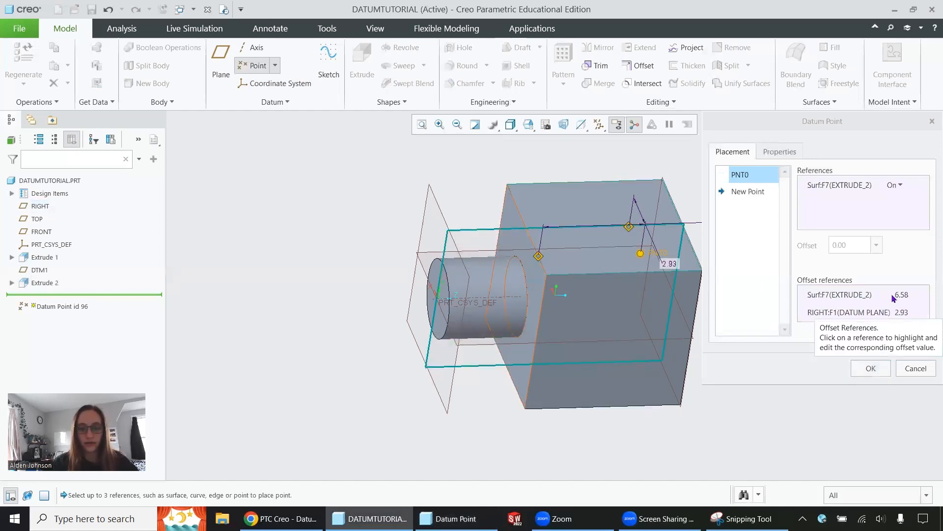
Set the top point's offsets to 0 from the RIGHT plane and 2 from the cylinder-side end face, and complete it.
{"action": "left_click", "coordinate": [905, 310]}
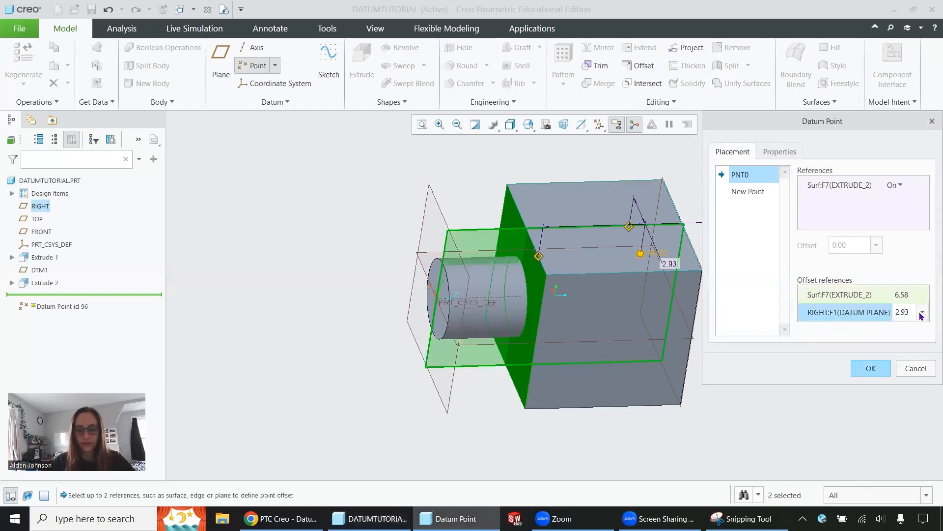
{"action": "left_click", "coordinate": [922, 313]}
{"action": "left_click", "coordinate": [909, 338]}
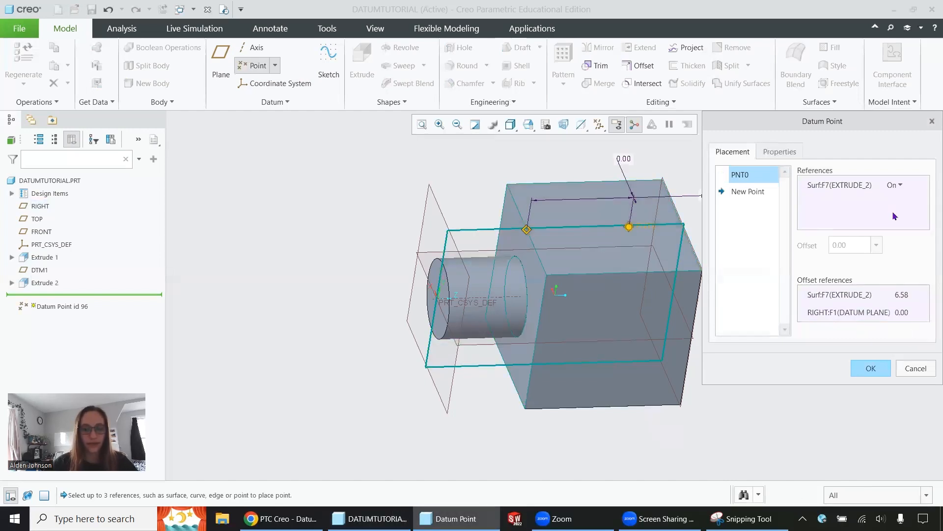
{"action": "left_click", "coordinate": [902, 294]}
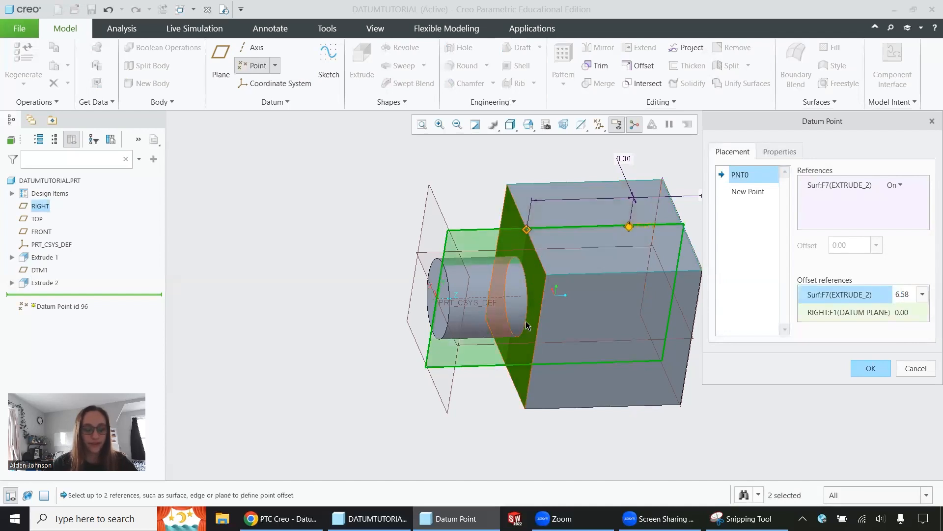
{"action": "left_click_drag", "start_coordinate": [910, 294], "coordinate": [860, 295]}
{"action": "type", "text": "2"}
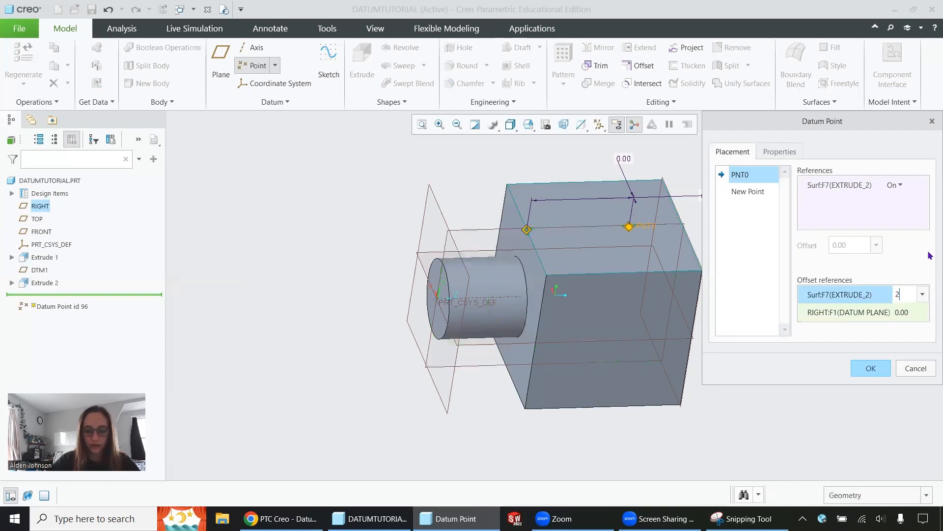
{"action": "key", "text": "Return"}
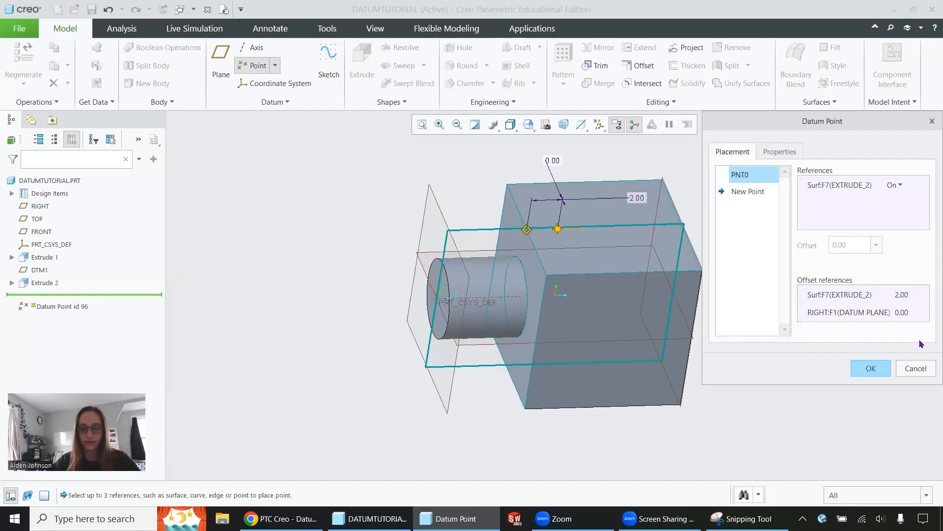
{"action": "left_click", "coordinate": [871, 368]}
Place a second datum point on the block's bottom face, with the far end face and the RIGHT plane as offset references.
{"action": "middle_click_drag", "start_coordinate": [779, 387], "coordinate": [737, 333]}
{"action": "left_click", "coordinate": [551, 355]}
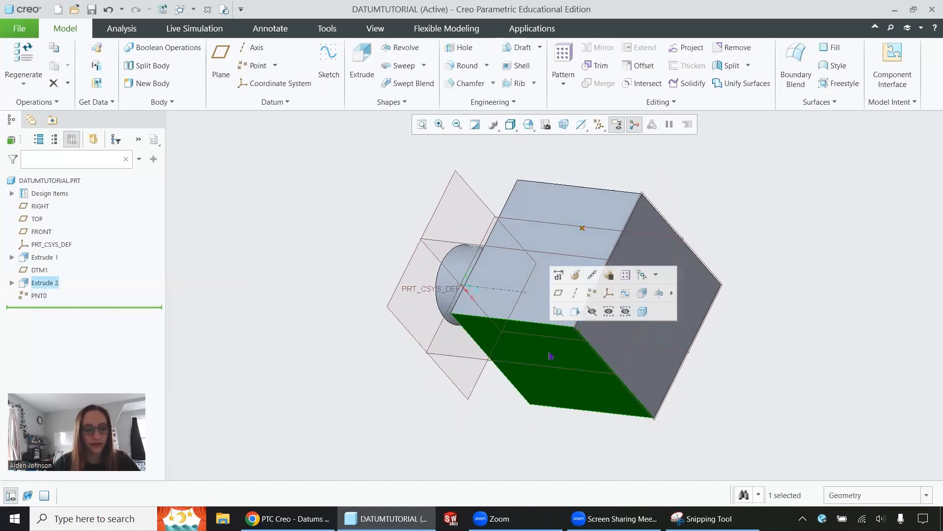
{"action": "left_click", "coordinate": [783, 257]}
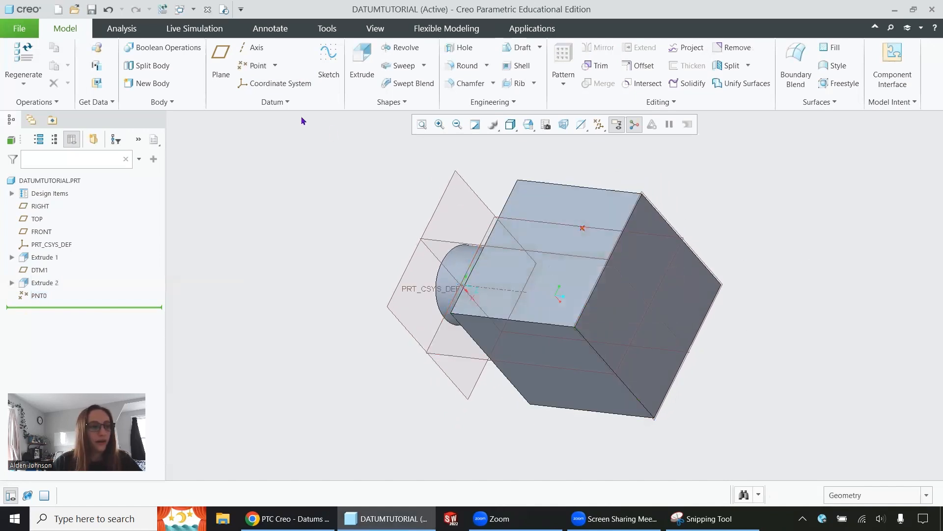
{"action": "left_click", "coordinate": [253, 66]}
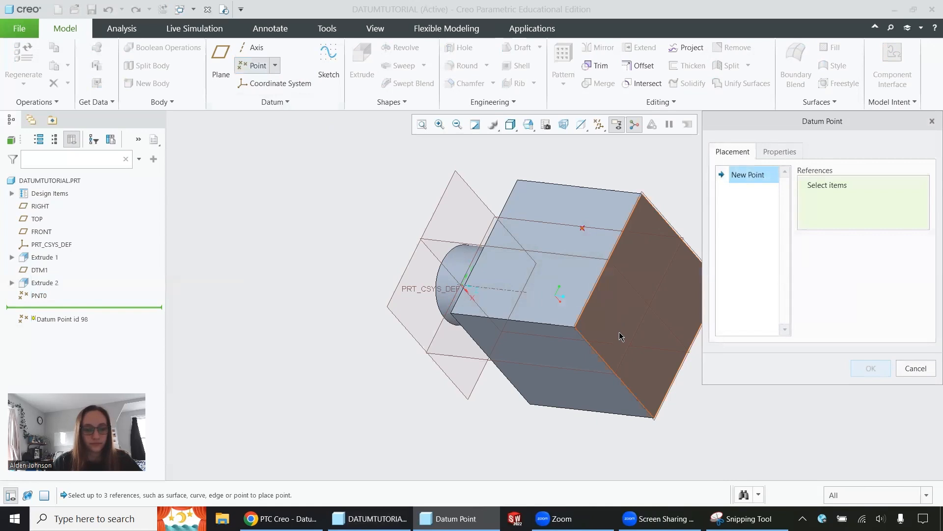
{"action": "left_click", "coordinate": [556, 349]}
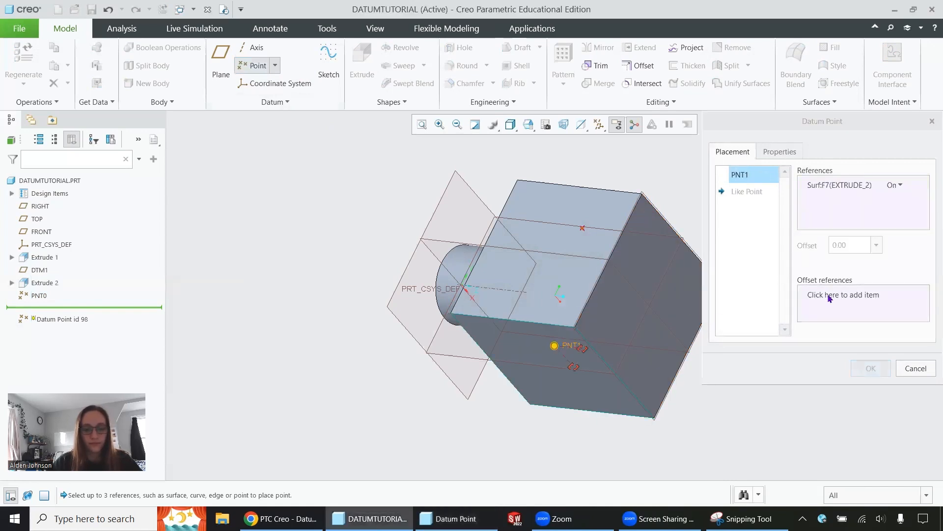
{"action": "left_click", "coordinate": [844, 295]}
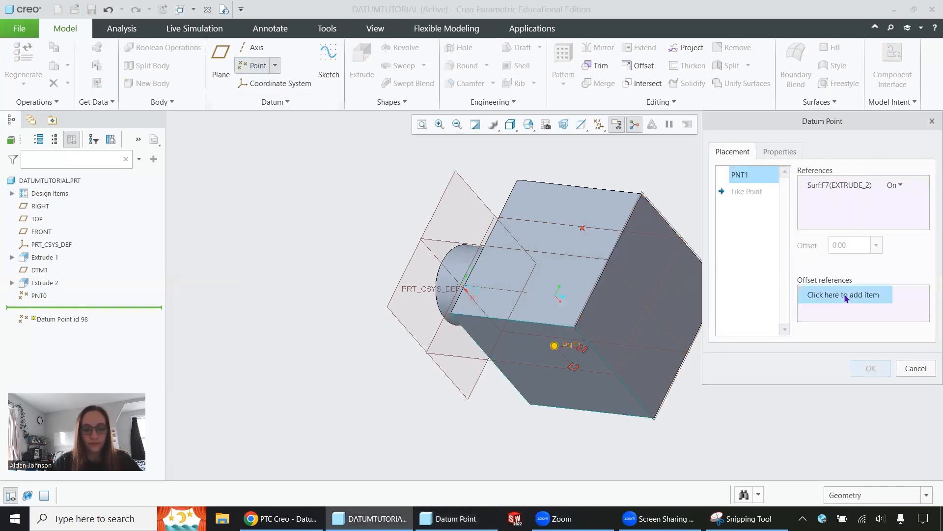
{"action": "left_click", "coordinate": [660, 343]}
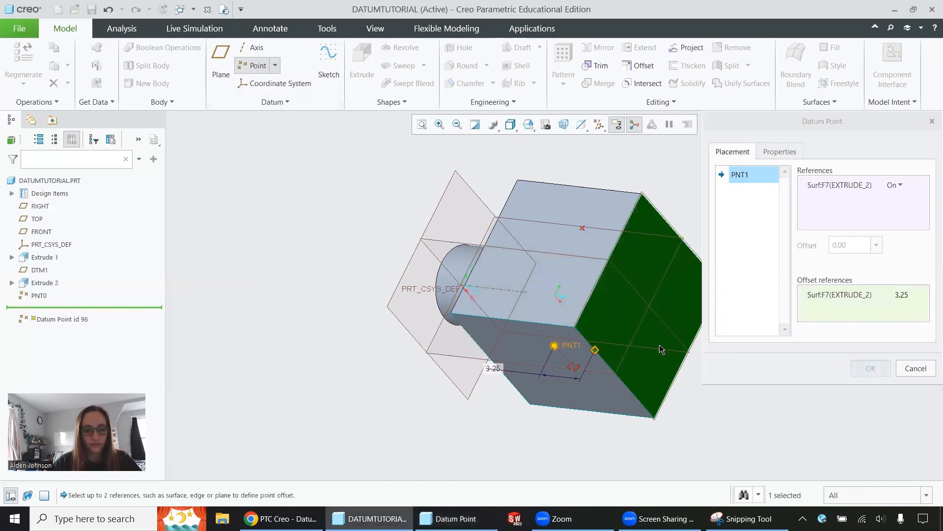
{"action": "left_click", "coordinate": [598, 377]}
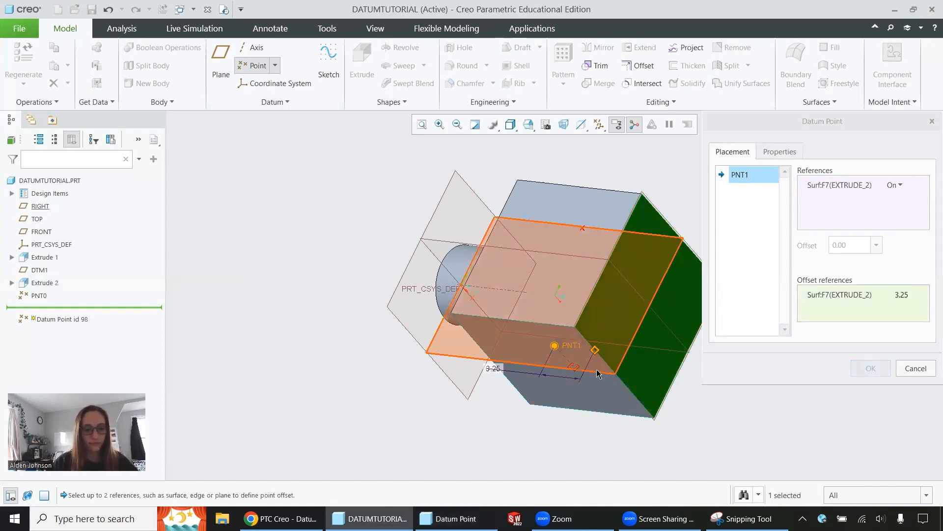
Set the bottom point's offsets to 2 from the far end face and 0 from the RIGHT plane, and complete it.
{"action": "left_click", "coordinate": [904, 294]}
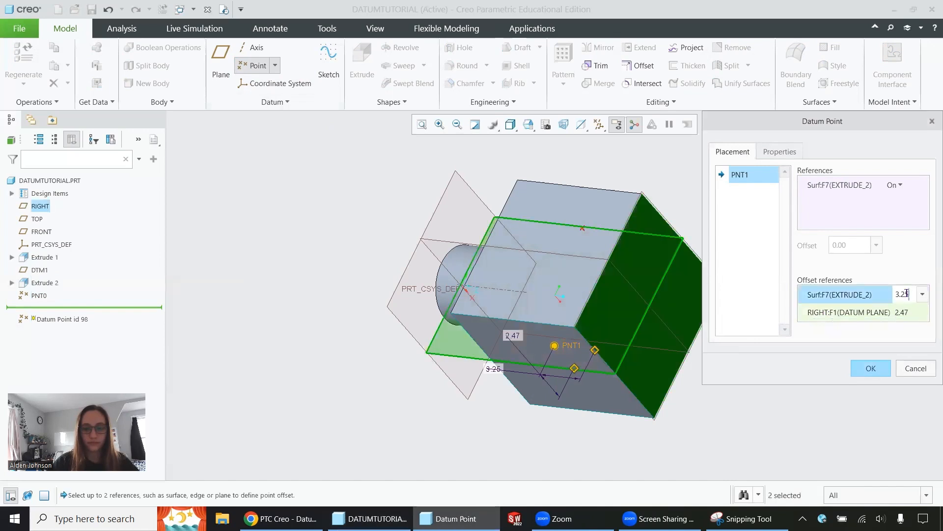
{"action": "left_click_drag", "start_coordinate": [908, 293], "coordinate": [891, 299]}
{"action": "type", "text": "2"}
{"action": "key", "text": "Return"}
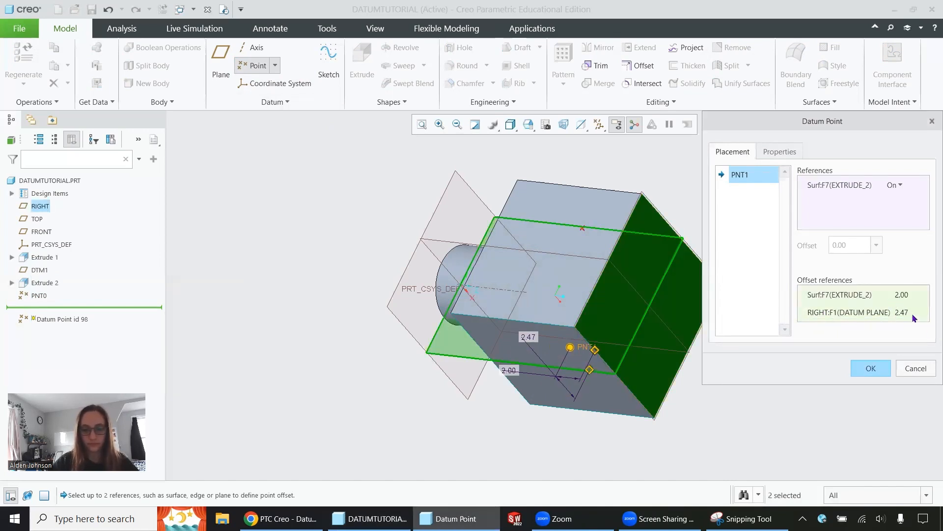
{"action": "left_click", "coordinate": [901, 309]}
{"action": "double_click", "coordinate": [901, 309]}
{"action": "type", "text": "0"}
{"action": "key", "text": "Return"}
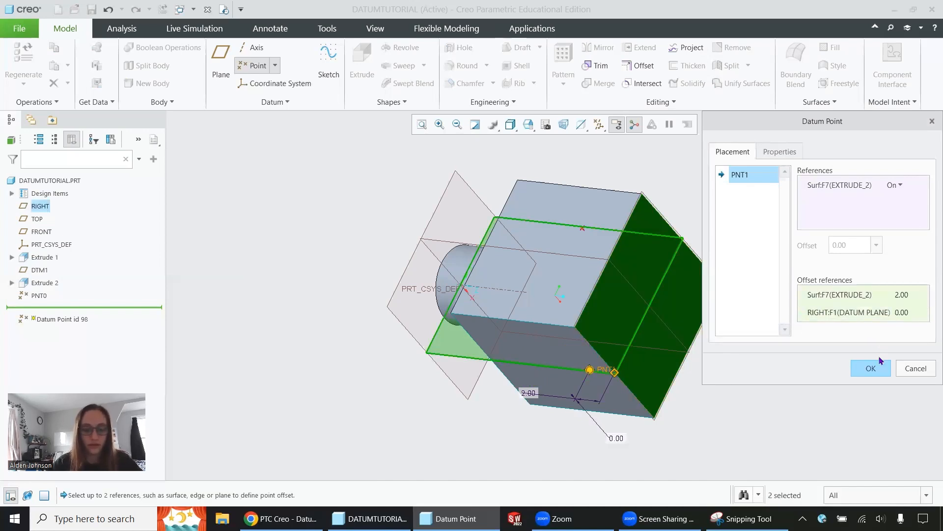
{"action": "left_click", "coordinate": [871, 369]}
Create a datum axis through the two datum points on the block's top and bottom faces.
{"action": "middle_click_drag", "start_coordinate": [568, 259], "coordinate": [607, 263]}
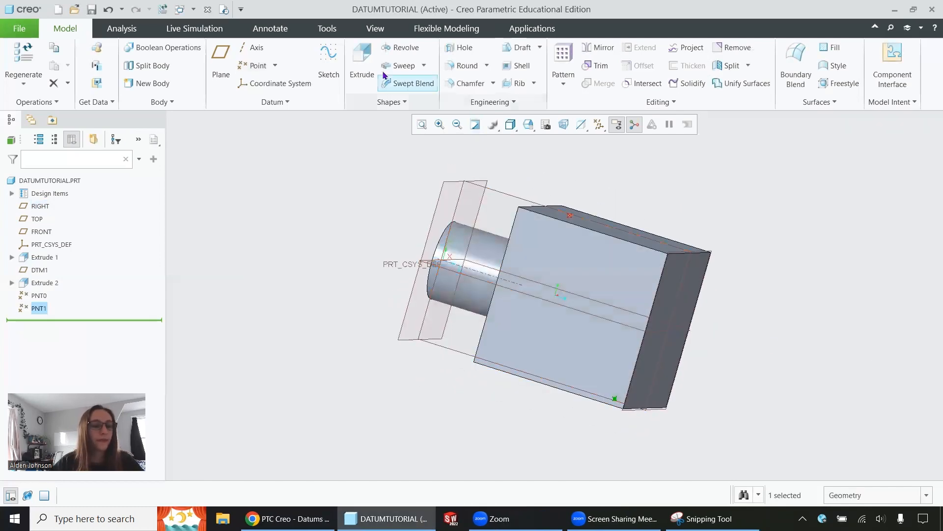
{"action": "left_click", "coordinate": [253, 47]}
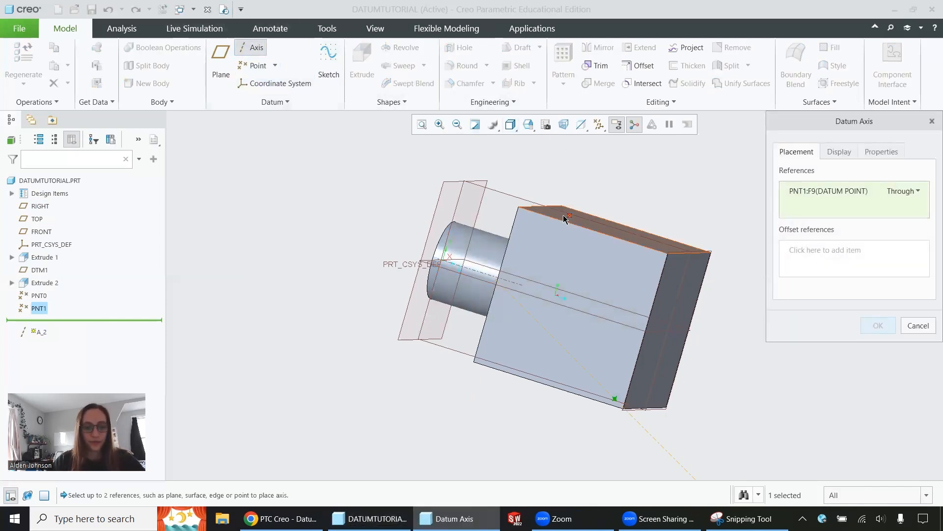
{"action": "left_click", "coordinate": [614, 399]}
{"action": "left_click", "coordinate": [615, 399], "text": "ctrl"}
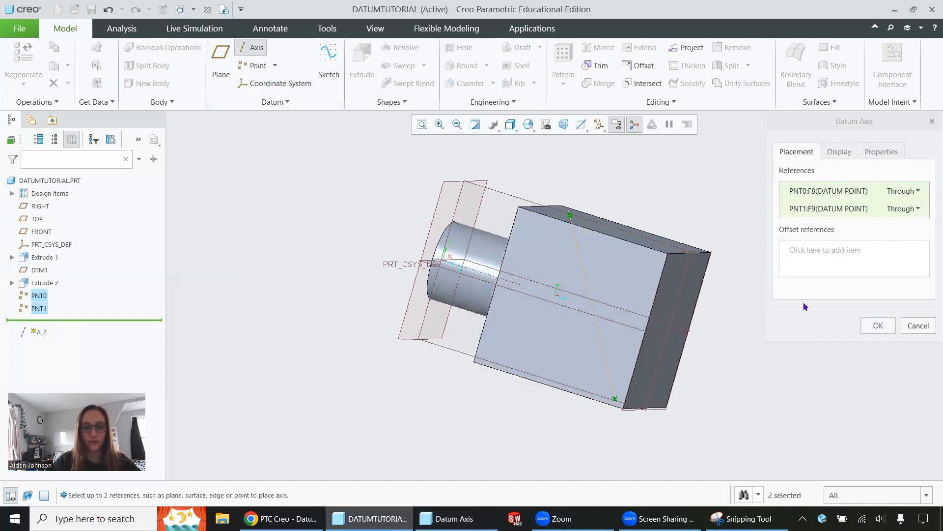
{"action": "left_click", "coordinate": [878, 325]}
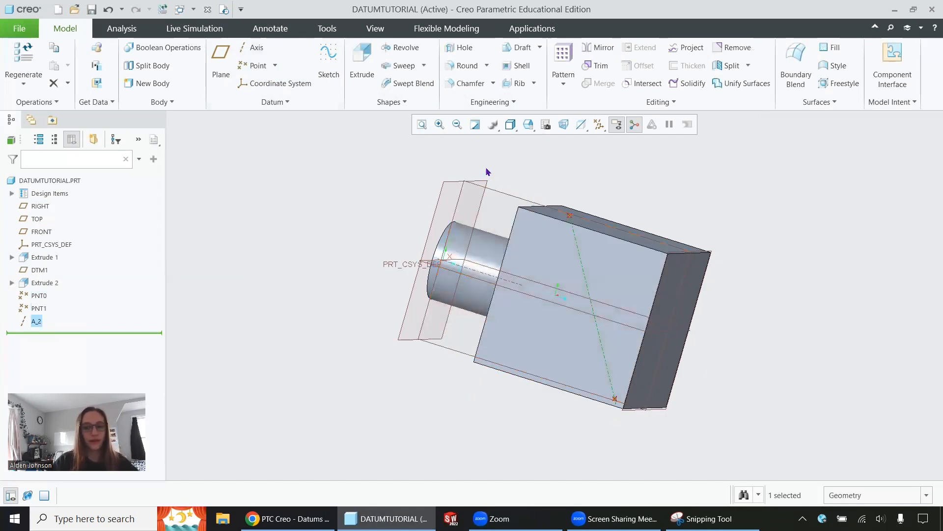
Create a datum plane normal to the axis between the two points and through the datum point on the block's top face.
{"action": "left_click", "coordinate": [220, 68]}
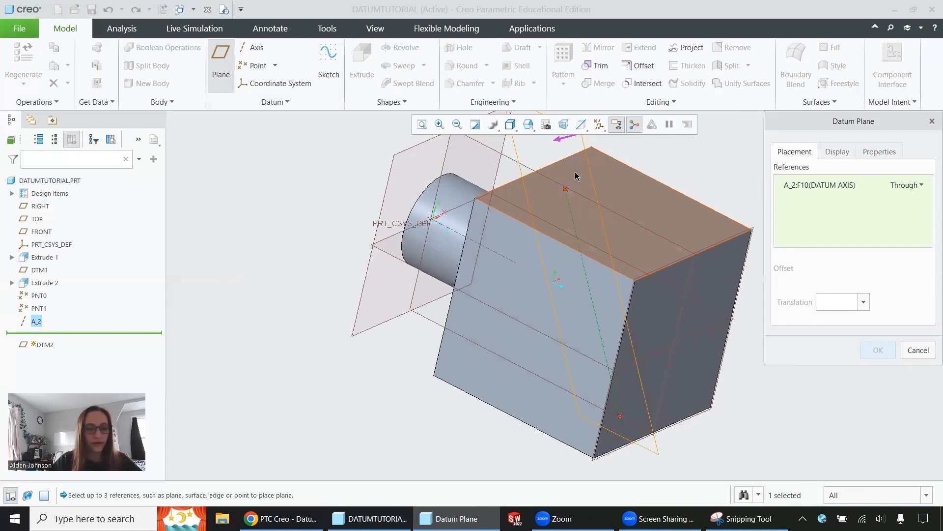
{"action": "left_click", "coordinate": [566, 189], "text": "ctrl"}
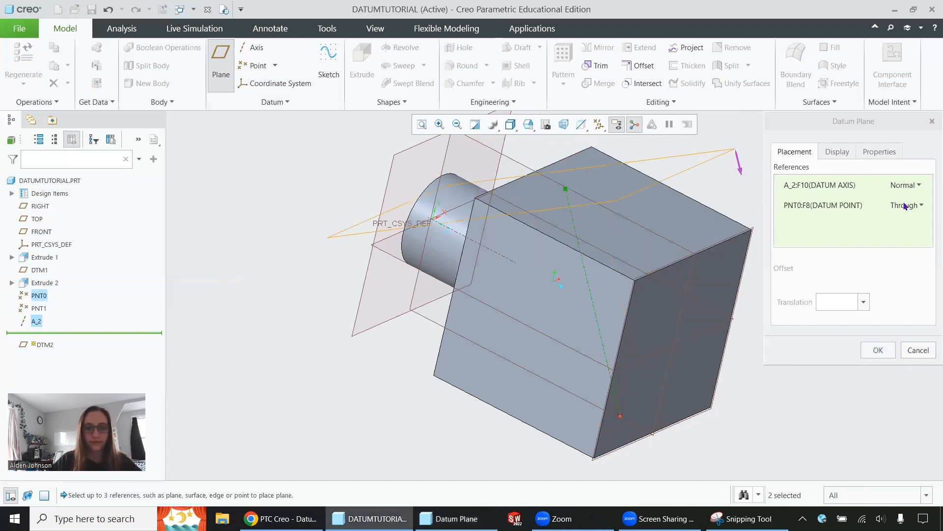
{"action": "left_click", "coordinate": [909, 205]}
{"action": "left_click", "coordinate": [911, 186]}
{"action": "left_click", "coordinate": [911, 185]}
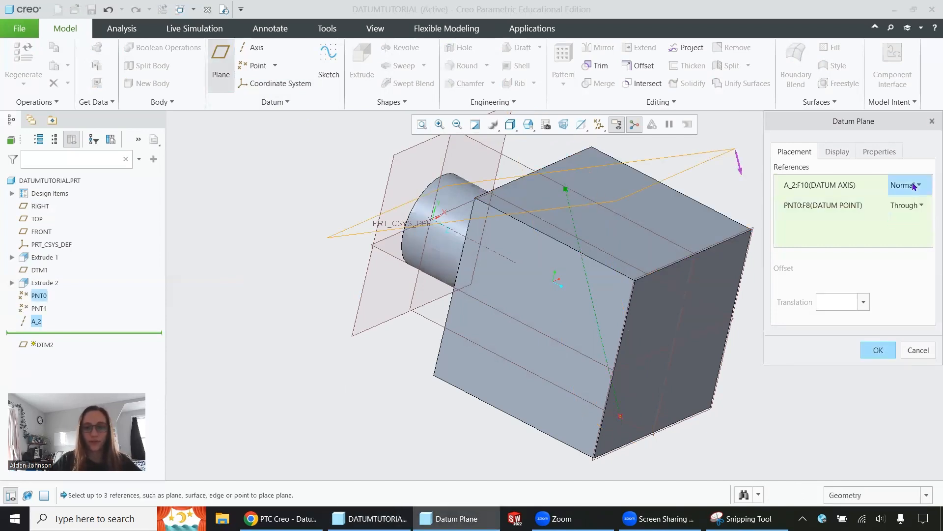
{"action": "left_click", "coordinate": [844, 203]}
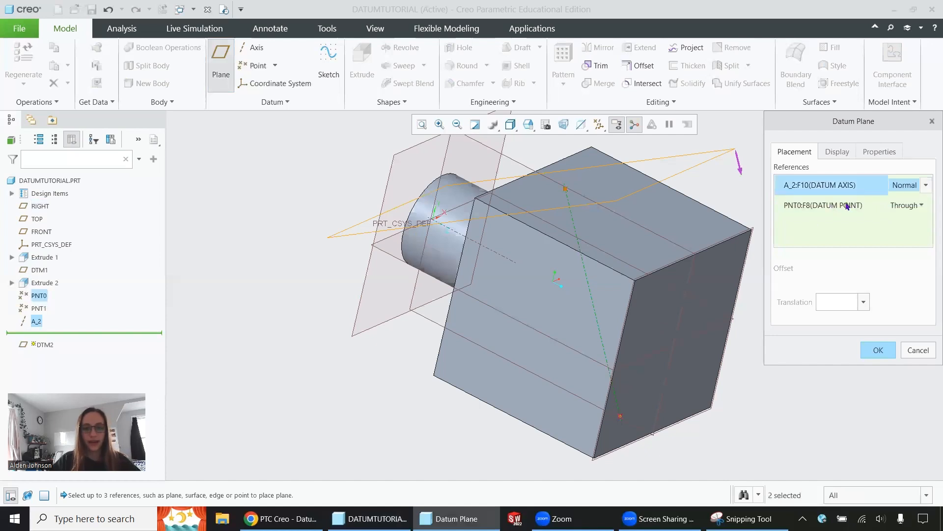
{"action": "left_click", "coordinate": [905, 205]}
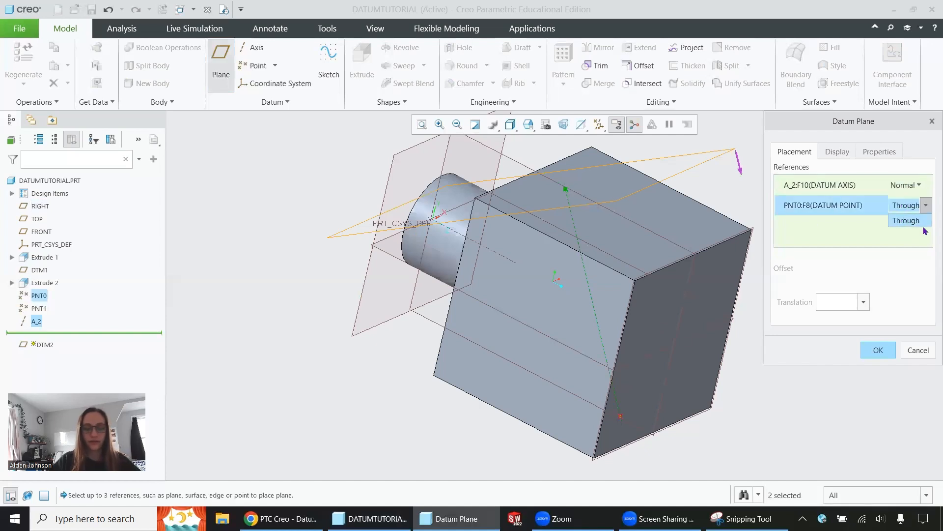
{"action": "left_click", "coordinate": [882, 352]}
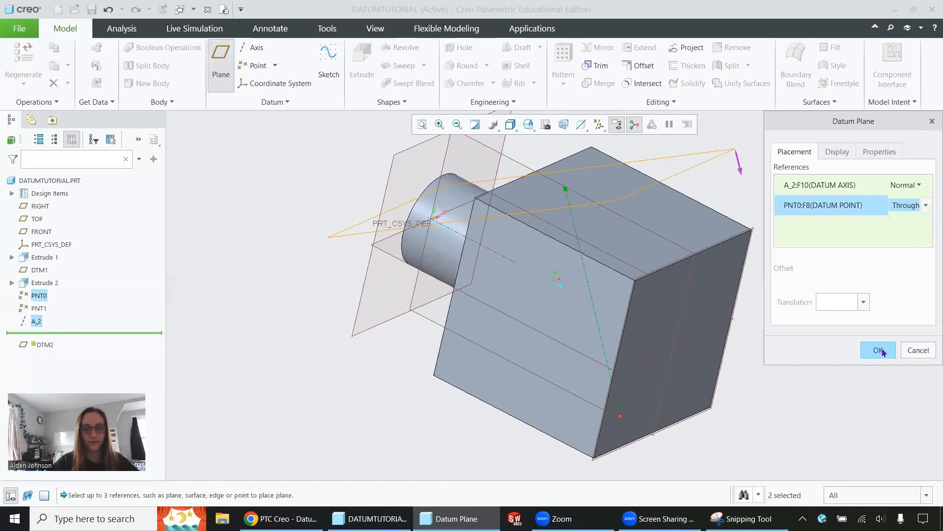
{"action": "left_click", "coordinate": [879, 350]}
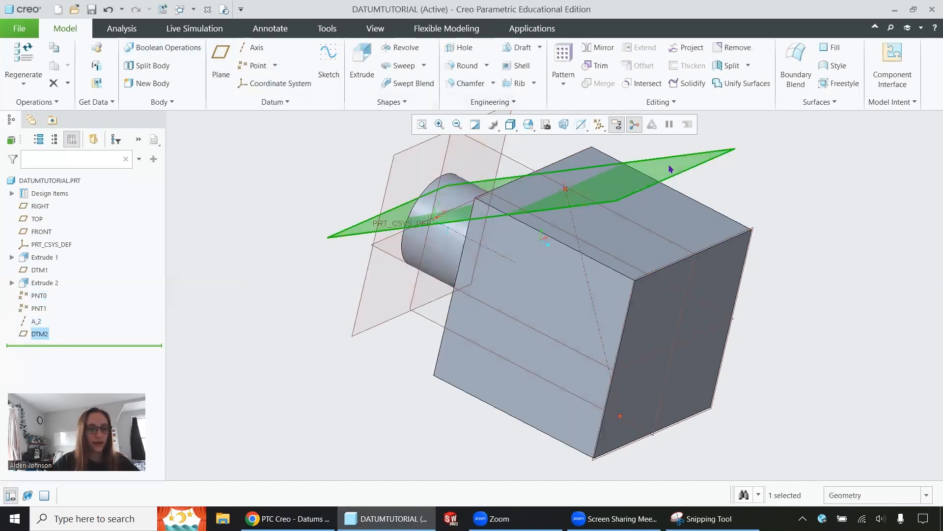
Start an extrude on the new angled datum plane and sketch a circle centred on the top datum point.
{"action": "middle_click_drag", "start_coordinate": [521, 167], "coordinate": [422, 226]}
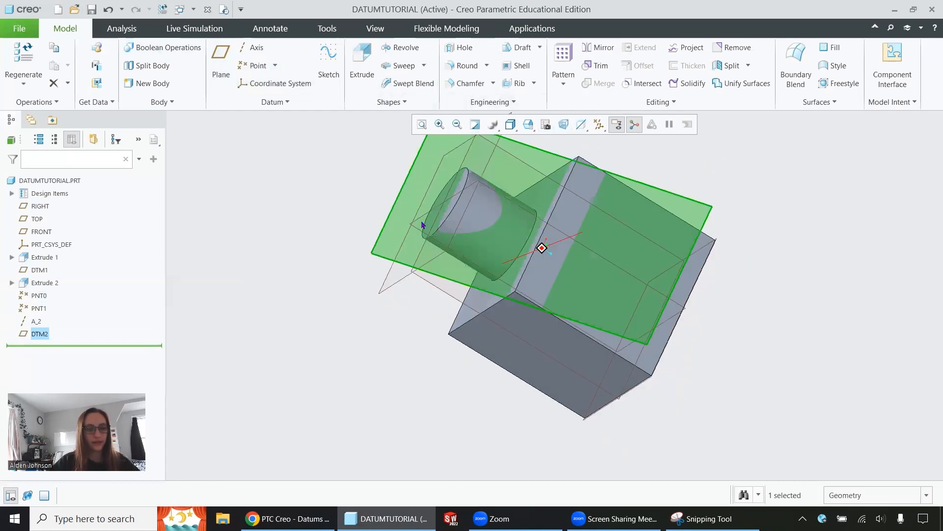
{"action": "left_click", "coordinate": [363, 62]}
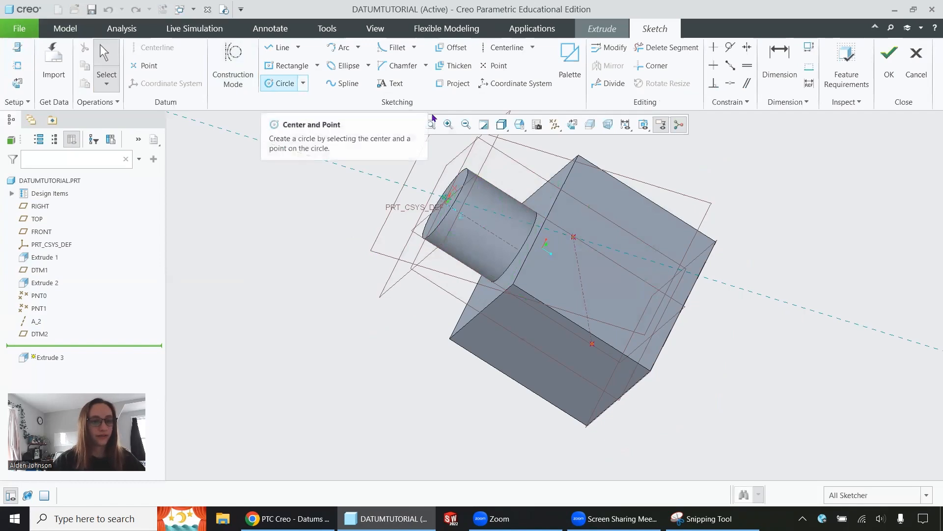
{"action": "left_click", "coordinate": [573, 125]}
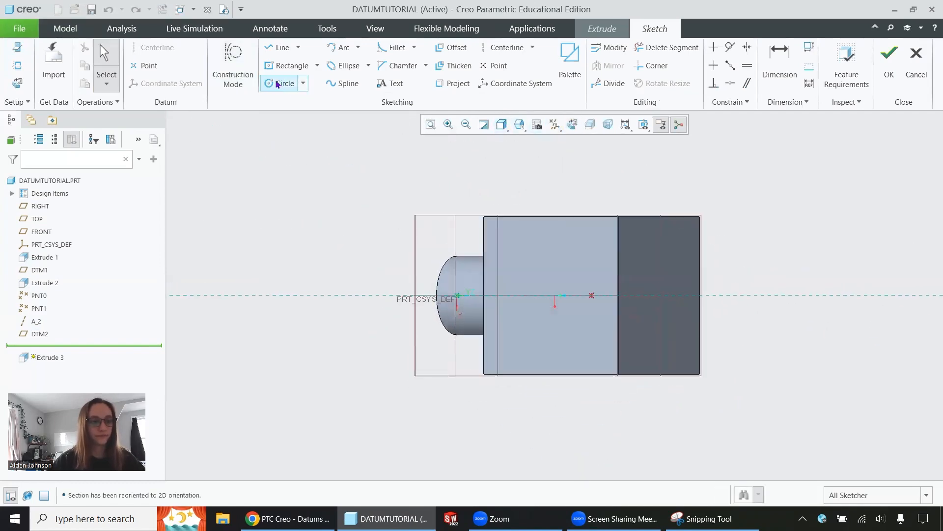
{"action": "left_click", "coordinate": [283, 84]}
{"action": "left_click", "coordinate": [592, 296]}
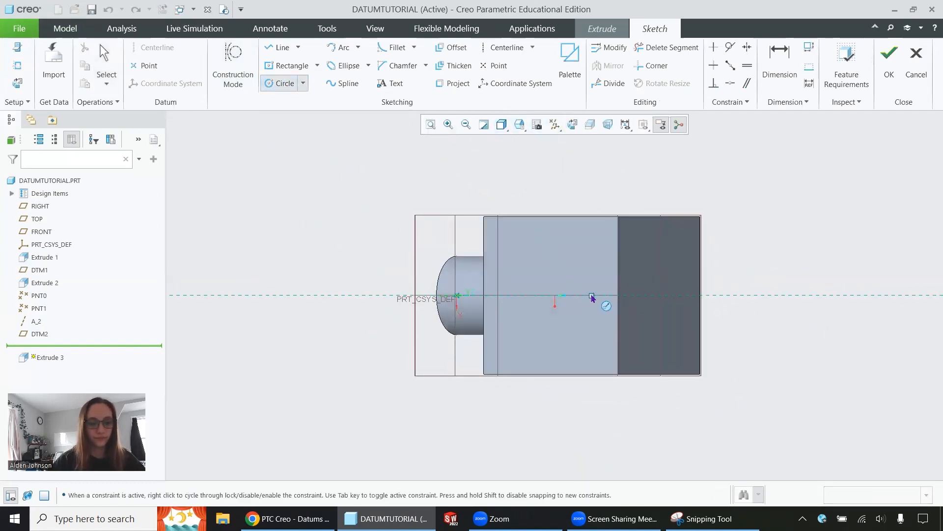
{"action": "left_click", "coordinate": [605, 313]}
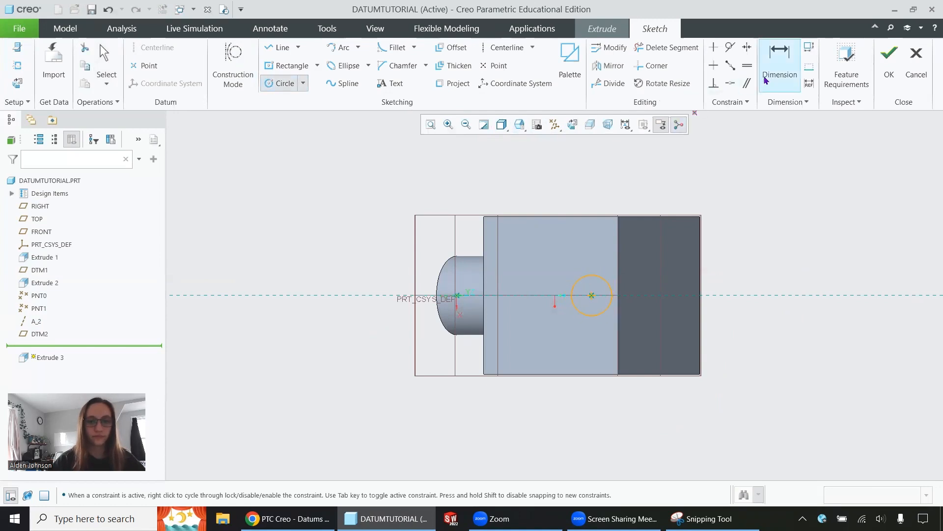
Dimension the circle's diameter as 2 and finish the sketch.
{"action": "left_click", "coordinate": [779, 61]}
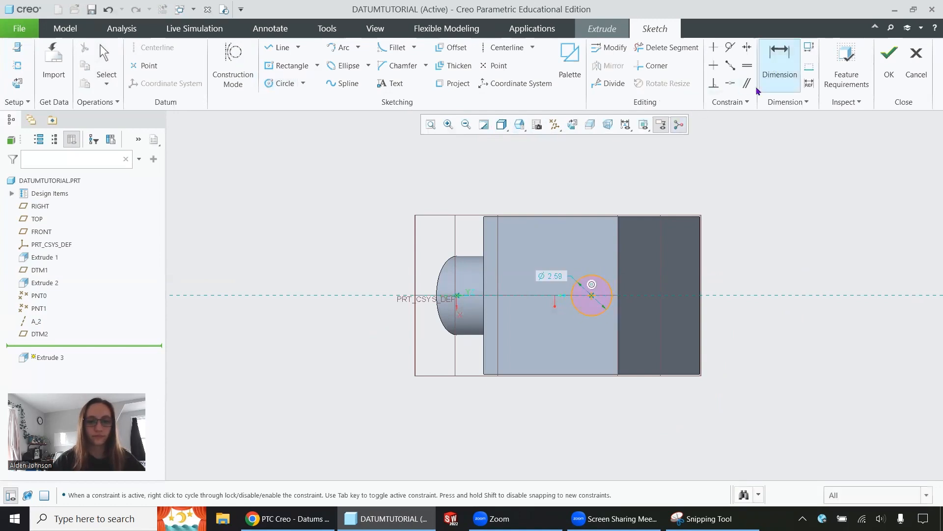
{"action": "double_click", "coordinate": [555, 276]}
{"action": "type", "text": "2"}
{"action": "key", "text": "Return"}
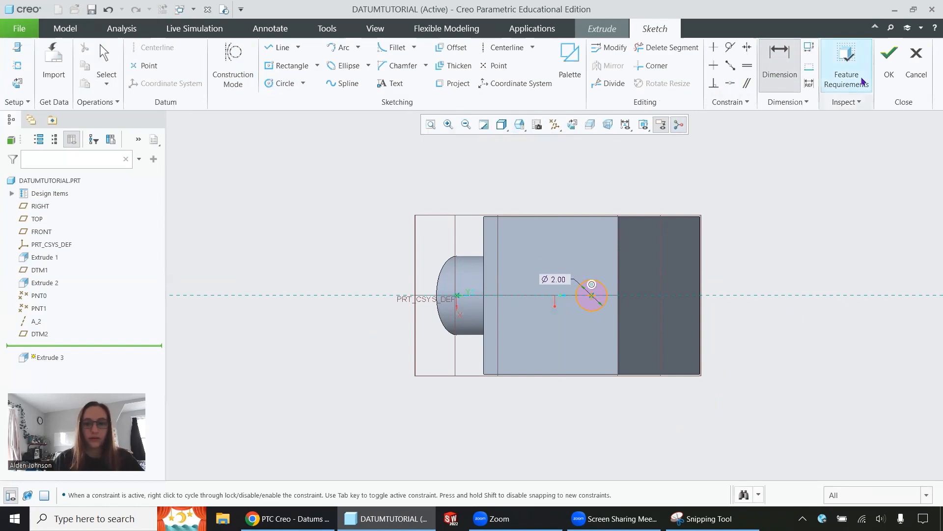
{"action": "left_click", "coordinate": [889, 60]}
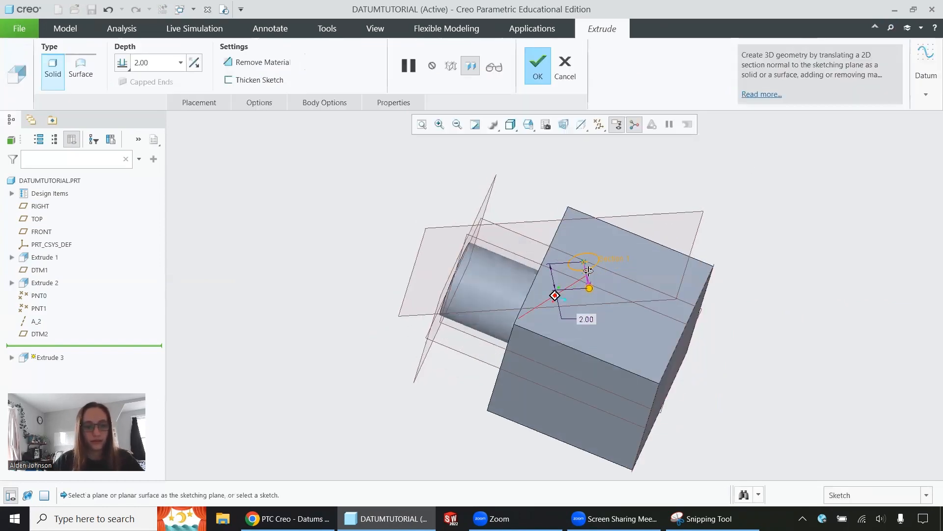
Set the extrude to remove material with Through All depth on both sides, and complete the angled hole.
{"action": "left_click", "coordinate": [234, 63]}
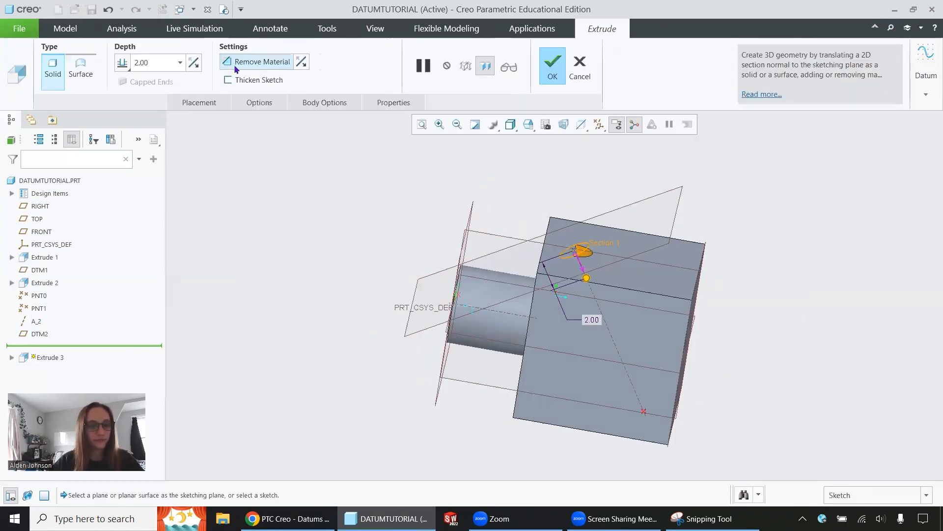
{"action": "left_click", "coordinate": [257, 104]}
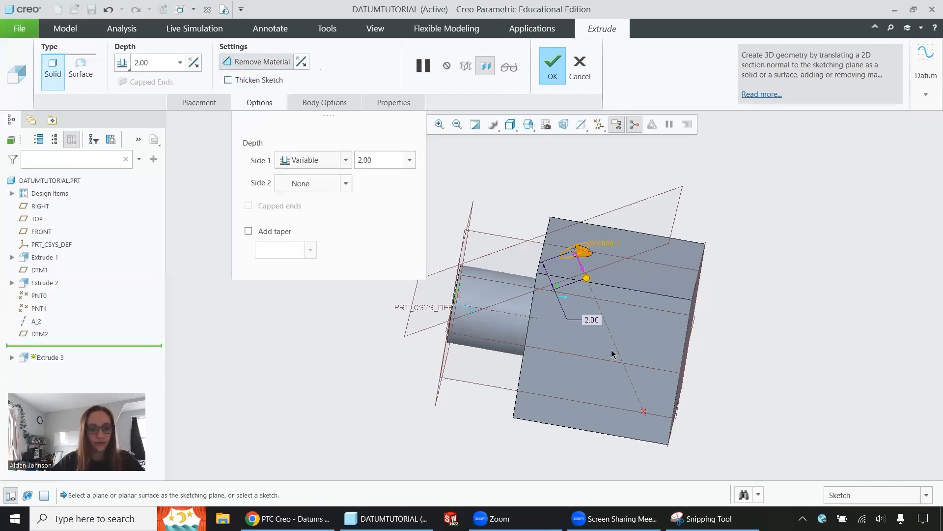
{"action": "left_click", "coordinate": [325, 165]}
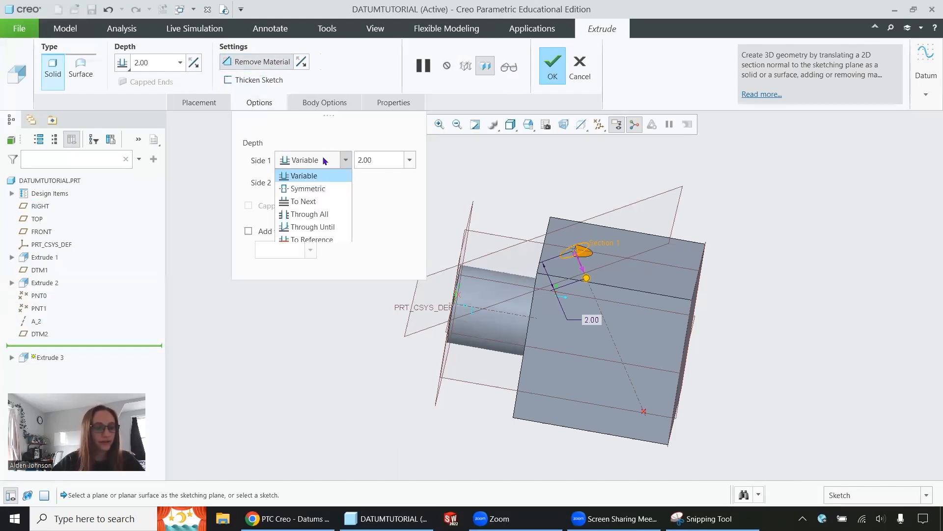
{"action": "left_click", "coordinate": [311, 216]}
{"action": "left_click", "coordinate": [309, 183]}
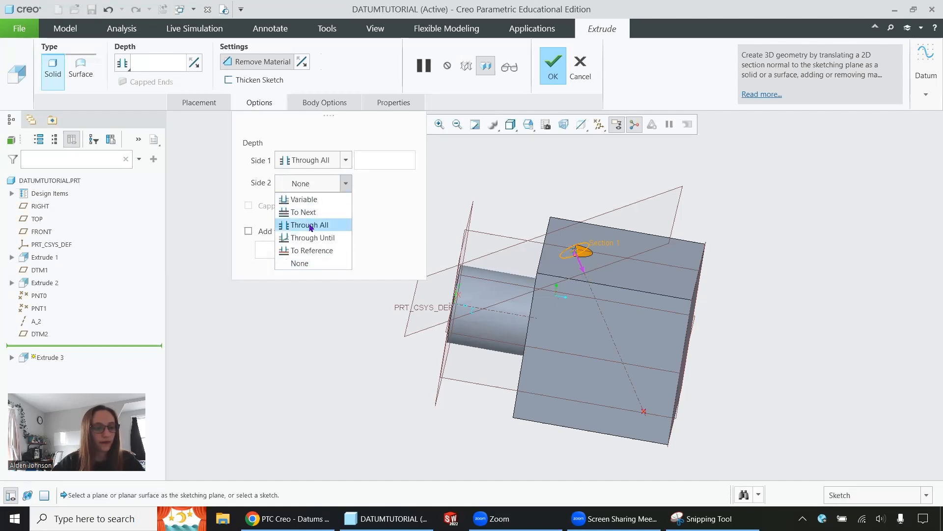
{"action": "left_click", "coordinate": [311, 226]}
{"action": "middle_click_drag", "start_coordinate": [614, 266], "coordinate": [555, 216]}
{"action": "left_click", "coordinate": [554, 64]}
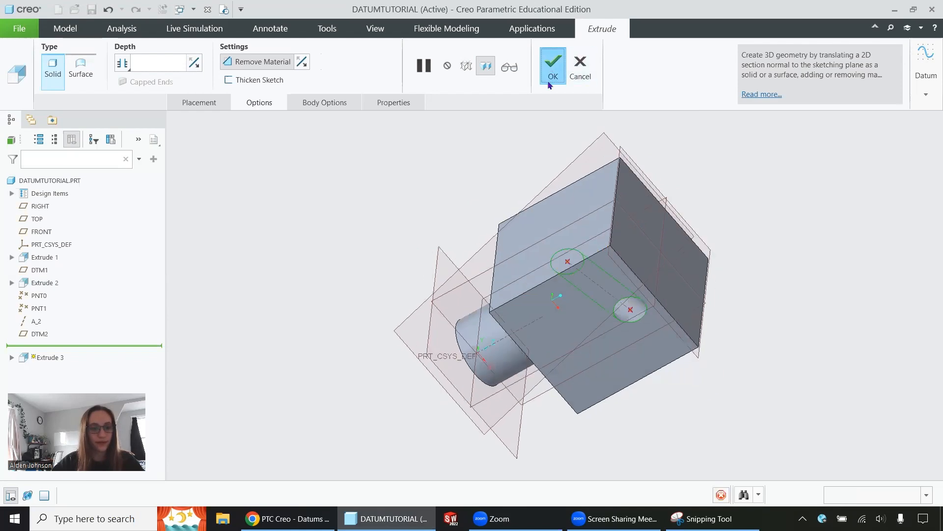
Inspect the angled hole through the block in Hidden Line display, and return to Shading With Edges.
{"action": "mouse_move", "coordinate": [580, 315]}
{"action": "middle_mouse_down"}
{"action": "mouse_move", "coordinate": [609, 339]}
{"action": "mouse_move", "coordinate": [613, 314]}
{"action": "mouse_move", "coordinate": [594, 274]}
{"action": "mouse_move", "coordinate": [624, 255]}
{"action": "mouse_move", "coordinate": [598, 266]}
{"action": "middle_mouse_up"}
{"action": "left_click", "coordinate": [511, 124]}
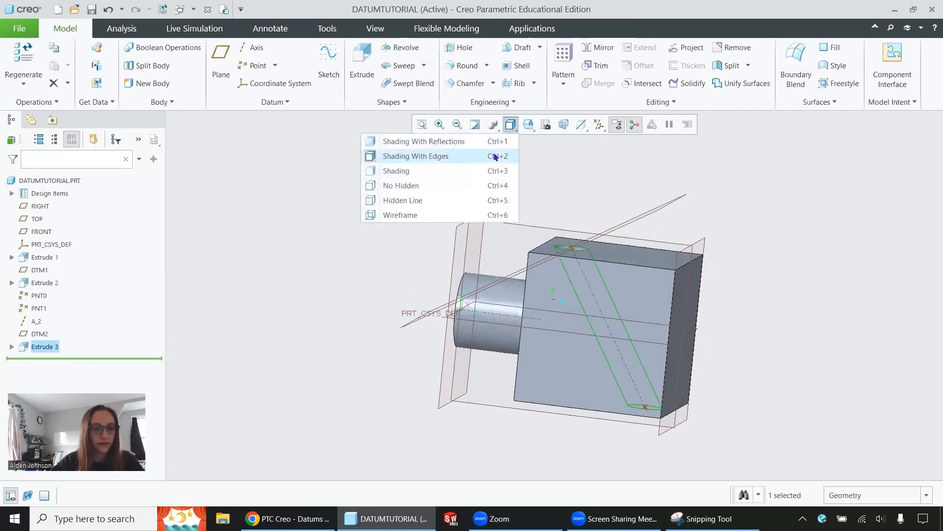
{"action": "left_click", "coordinate": [429, 201]}
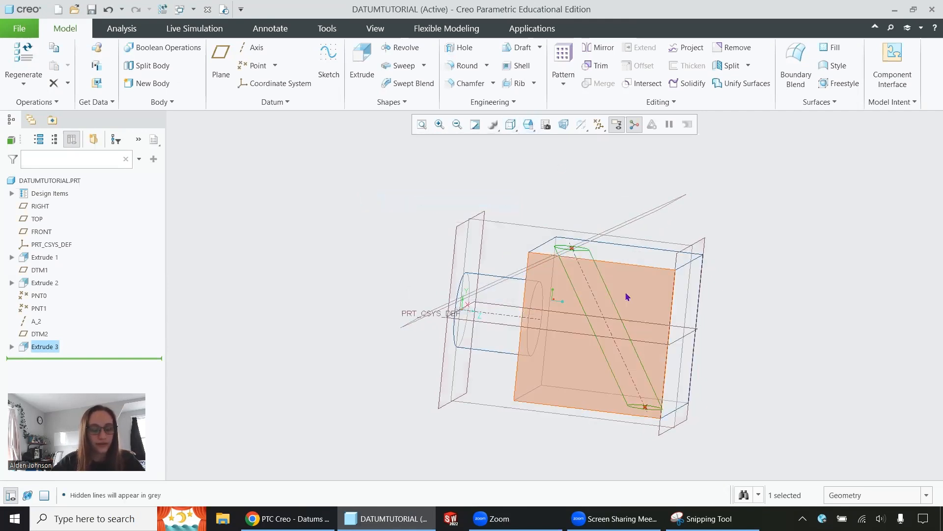
{"action": "middle_click_drag", "start_coordinate": [646, 331], "coordinate": [646, 333]}
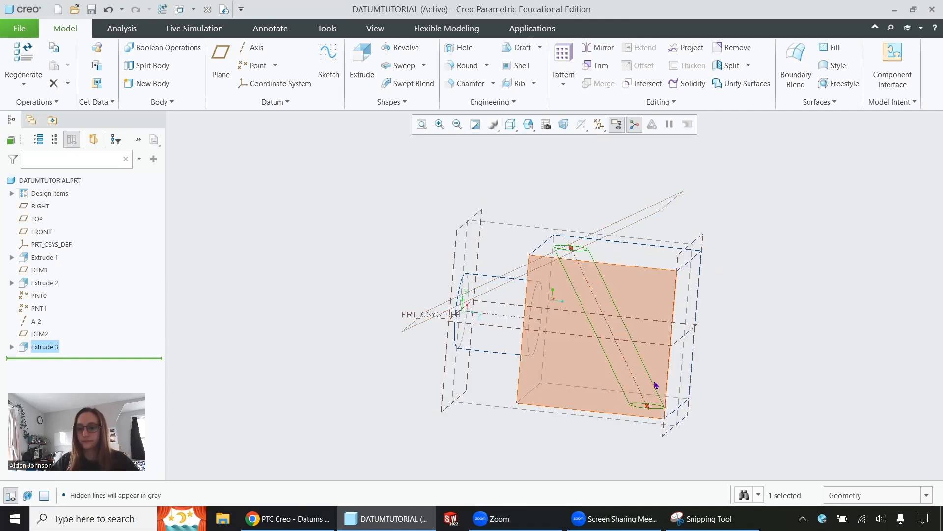
{"action": "left_click", "coordinate": [510, 125]}
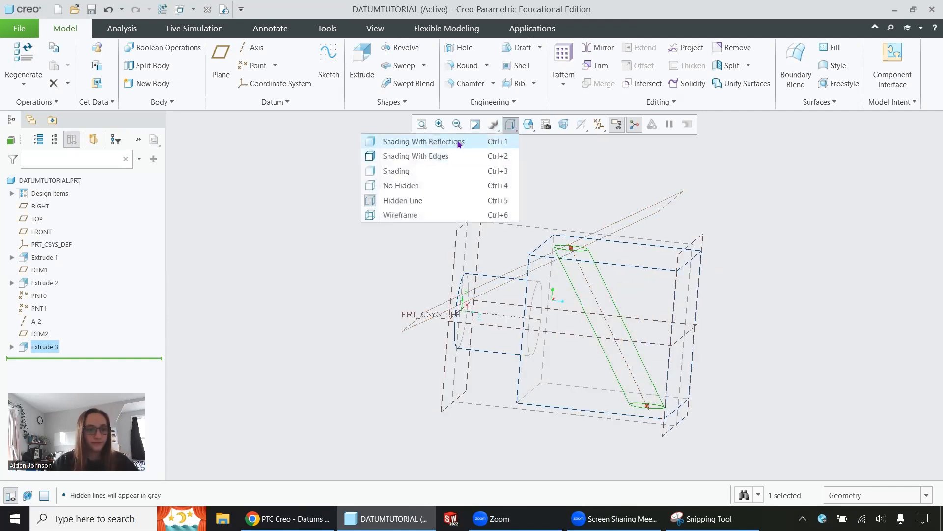
{"action": "left_click", "coordinate": [453, 155]}
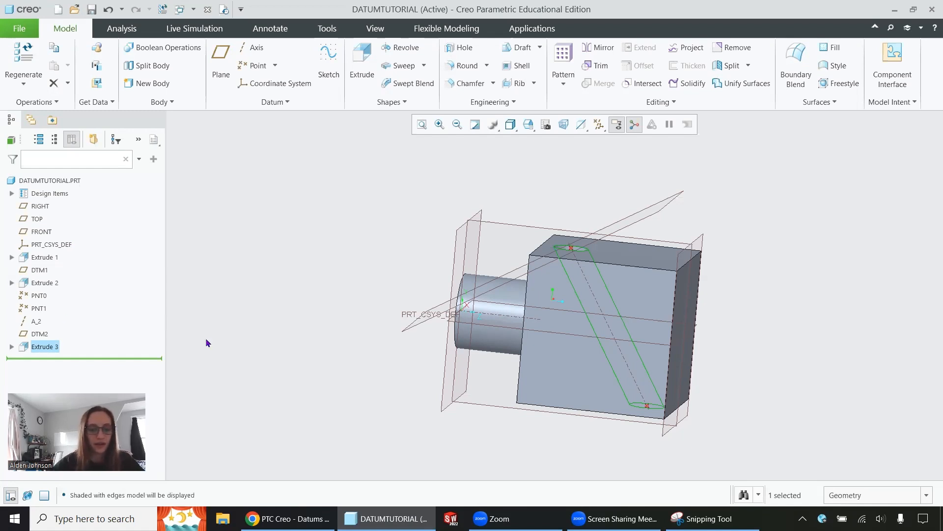
Switch to Snipping Tool, circle the angled block on the reference image's far end, and minimize the window.
{"action": "left_click", "coordinate": [712, 519]}
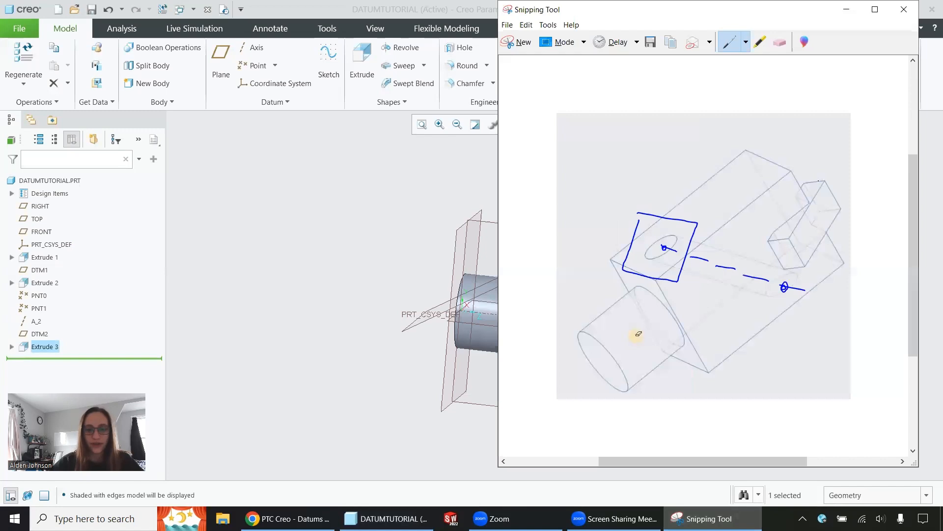
{"action": "mouse_move", "coordinate": [836, 186]}
{"action": "left_mouse_down"}
{"action": "mouse_move", "coordinate": [785, 226]}
{"action": "mouse_move", "coordinate": [835, 228]}
{"action": "mouse_move", "coordinate": [829, 201]}
{"action": "left_mouse_up"}
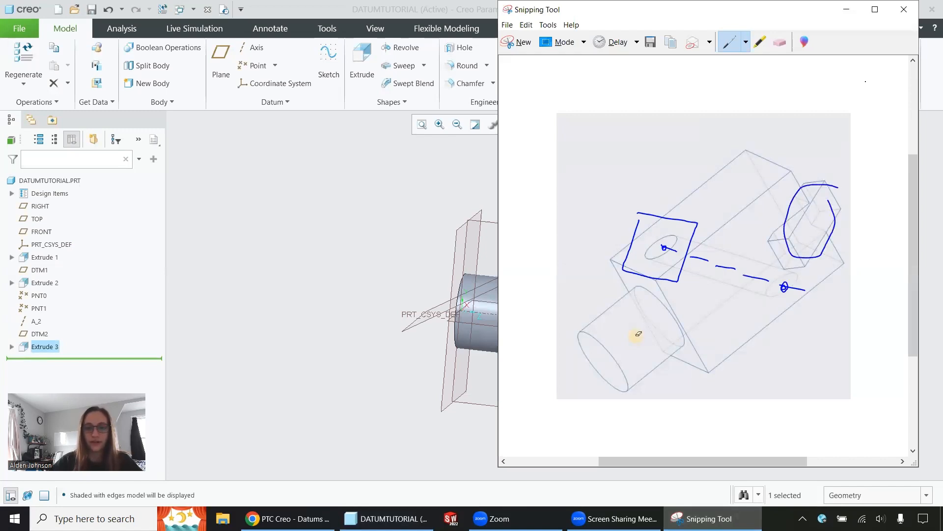
{"action": "left_click", "coordinate": [847, 9]}
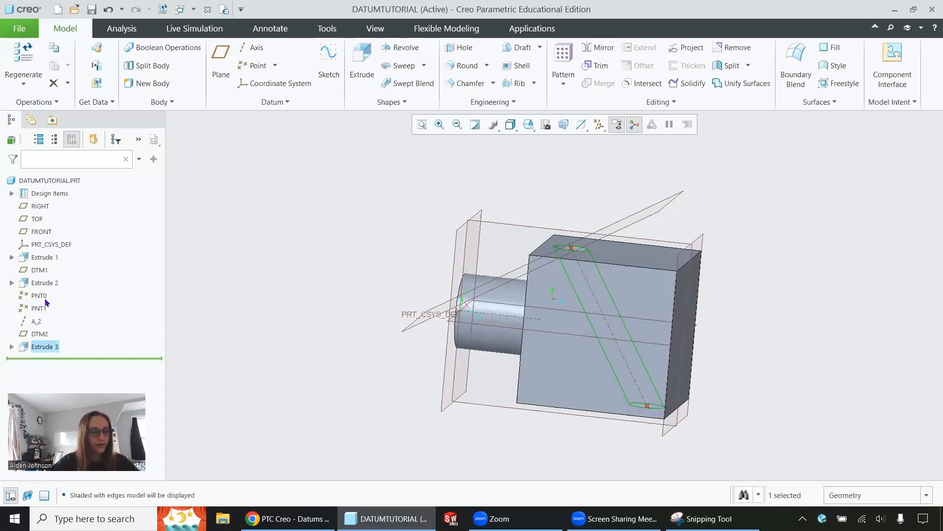
Start another extrude with an embedded datum plane through the block's far vertical edge and offset from the adjoining large side face.
{"action": "left_click", "coordinate": [152, 328]}
{"action": "left_click", "coordinate": [358, 57]}
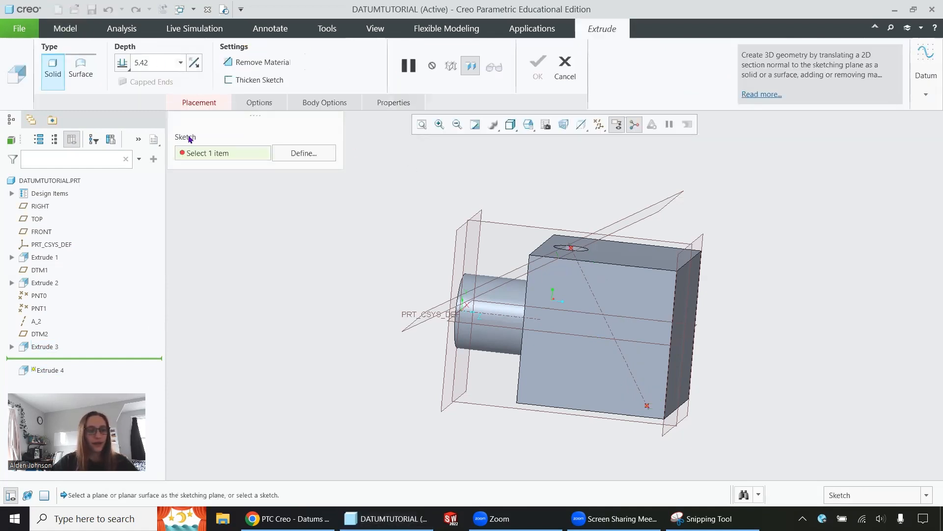
{"action": "left_click", "coordinate": [925, 65]}
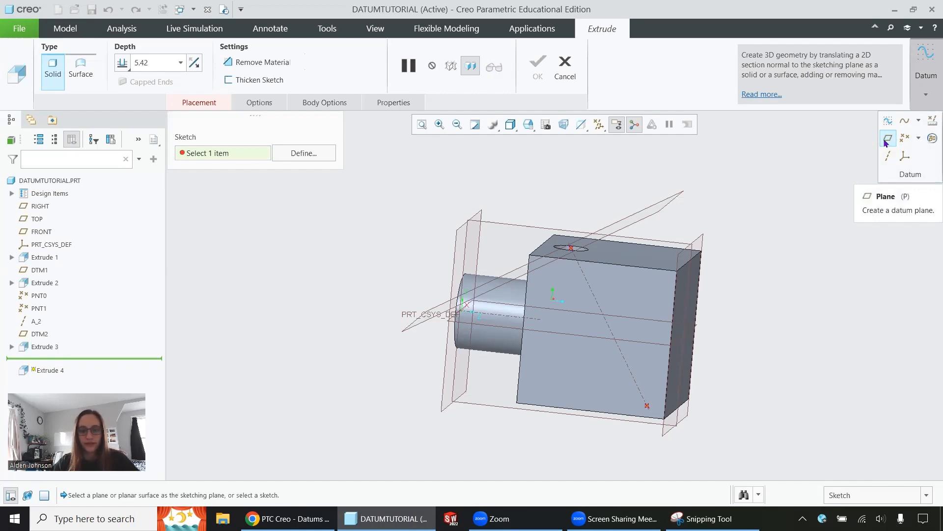
{"action": "left_click", "coordinate": [886, 141]}
{"action": "mouse_move", "coordinate": [678, 315]}
{"action": "middle_mouse_down"}
{"action": "mouse_move", "coordinate": [690, 327]}
{"action": "mouse_move", "coordinate": [664, 324]}
{"action": "middle_mouse_up"}
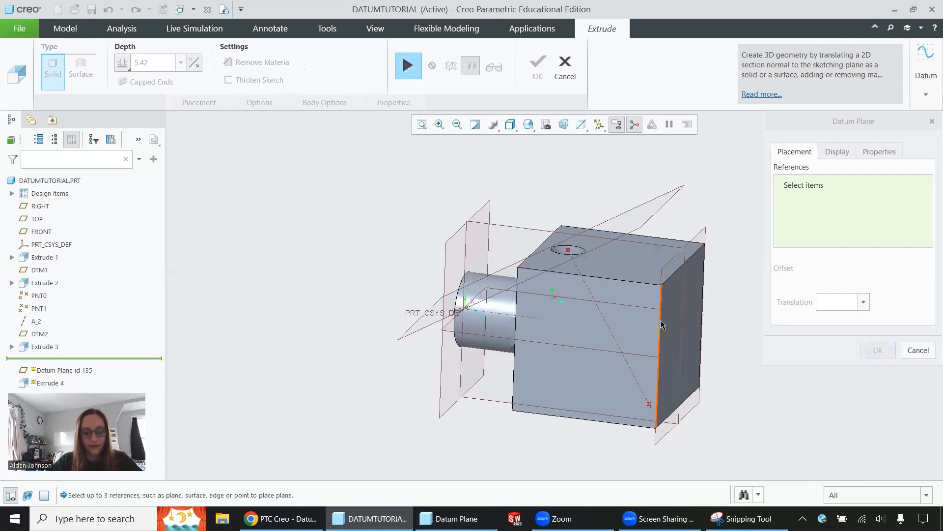
{"action": "left_click", "coordinate": [660, 320]}
{"action": "middle_click_drag", "start_coordinate": [526, 261], "coordinate": [623, 332]}
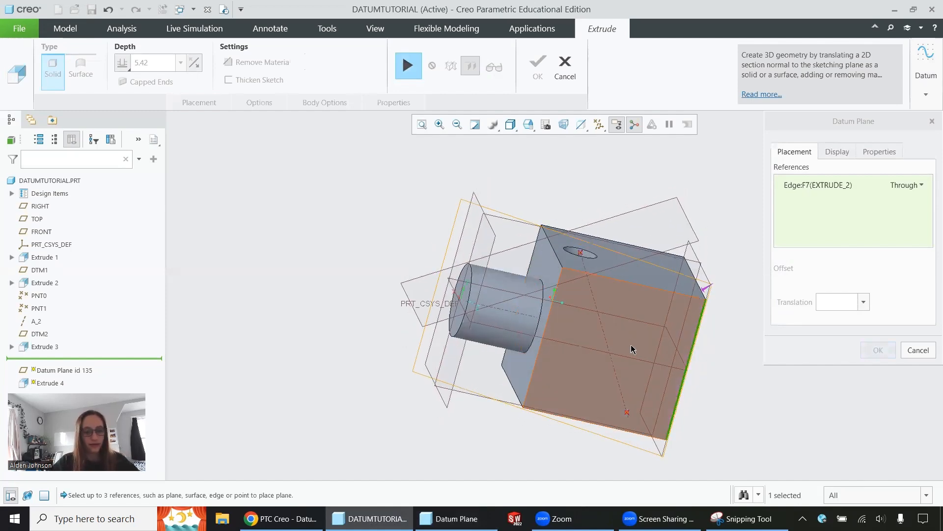
{"action": "left_click", "coordinate": [635, 336], "text": "ctrl"}
{"action": "middle_click_drag", "start_coordinate": [559, 218], "coordinate": [543, 216]}
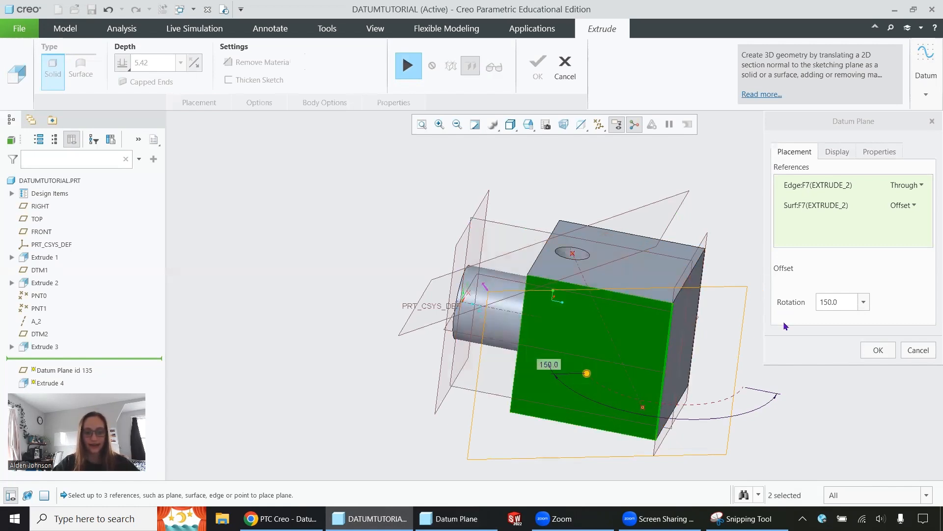
Try a rotation of 45 degrees for the embedded datum plane.
{"action": "left_click", "coordinate": [822, 300]}
{"action": "double_click", "coordinate": [822, 300]}
{"action": "type", "text": "45"}
{"action": "key", "text": "Return"}
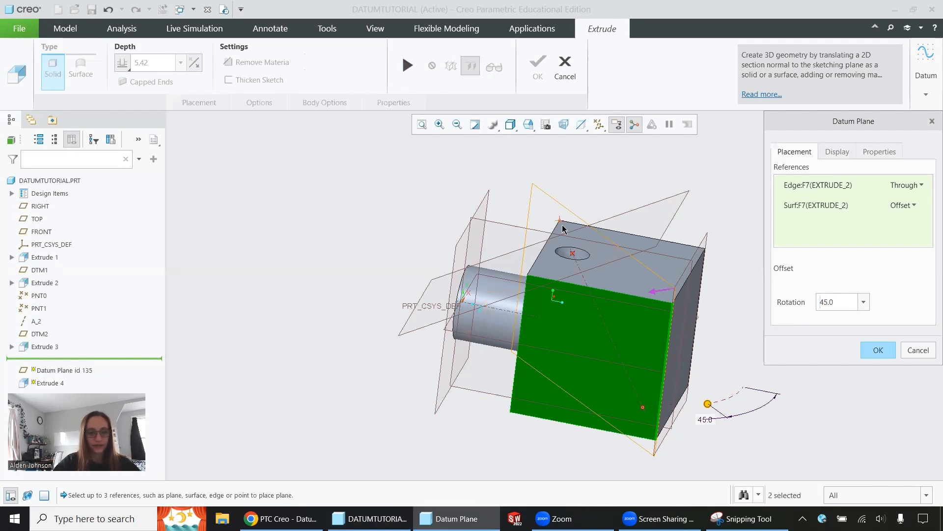
Set the embedded datum plane's rotation to 60 degrees.
{"action": "double_click", "coordinate": [825, 300]}
{"action": "type", "text": "60"}
{"action": "key", "text": "Return"}
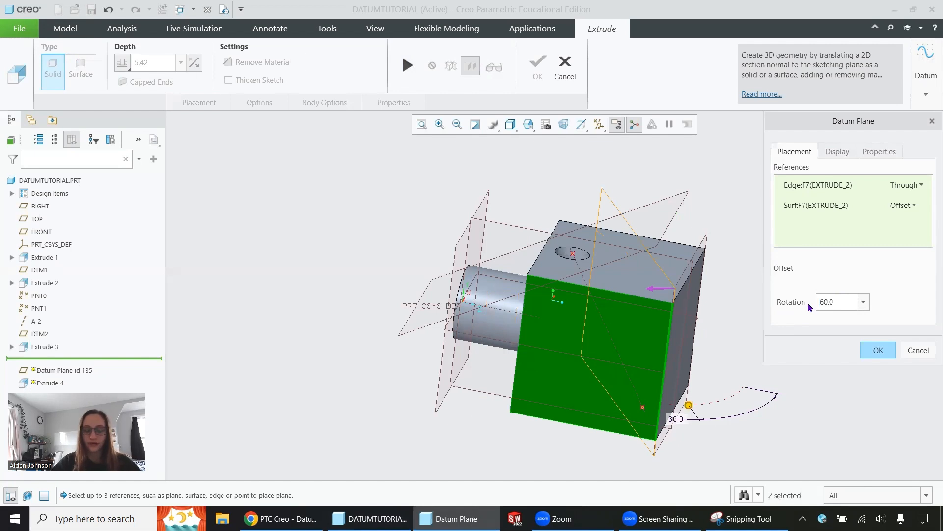
Discard the embedded plane and start a datum axis normal to the block's top face, offset from the large side face and far end face.
{"action": "left_click", "coordinate": [917, 350]}
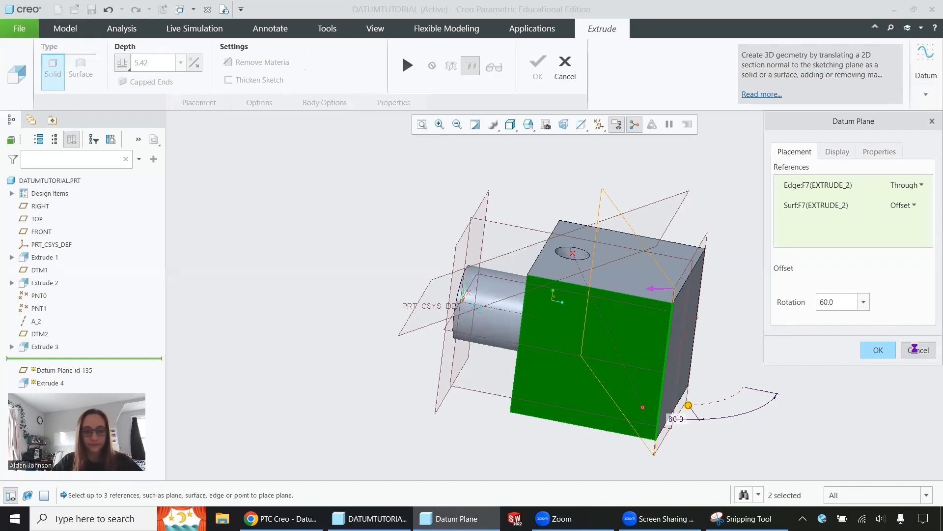
{"action": "left_click", "coordinate": [470, 282]}
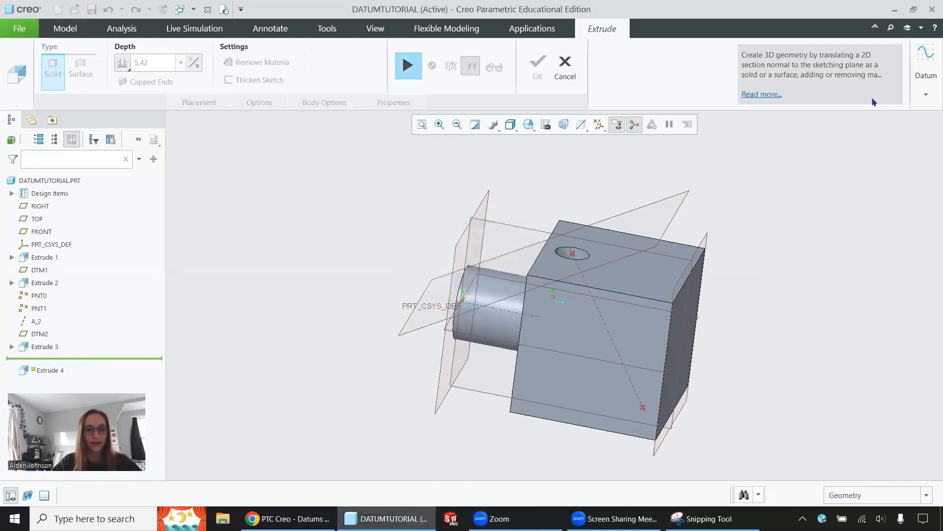
{"action": "left_click", "coordinate": [928, 69]}
{"action": "left_click", "coordinate": [896, 157]}
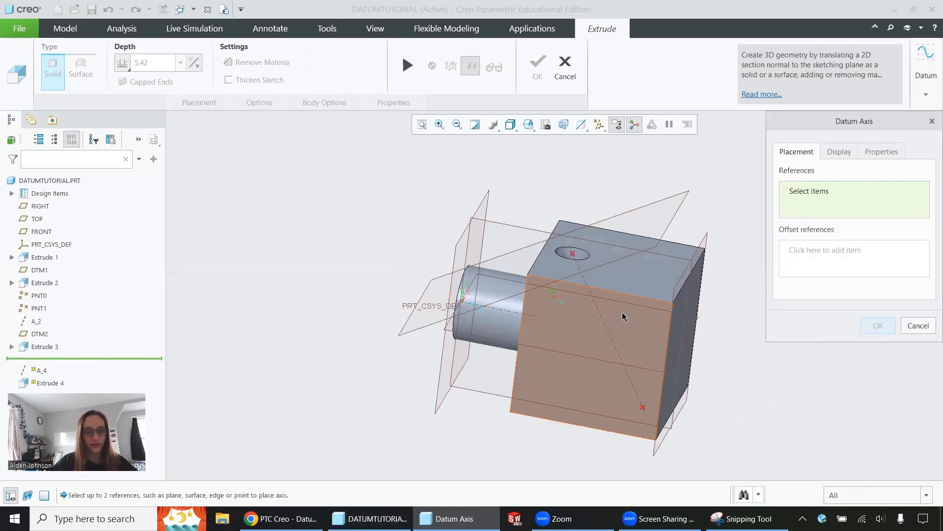
{"action": "left_click", "coordinate": [624, 270]}
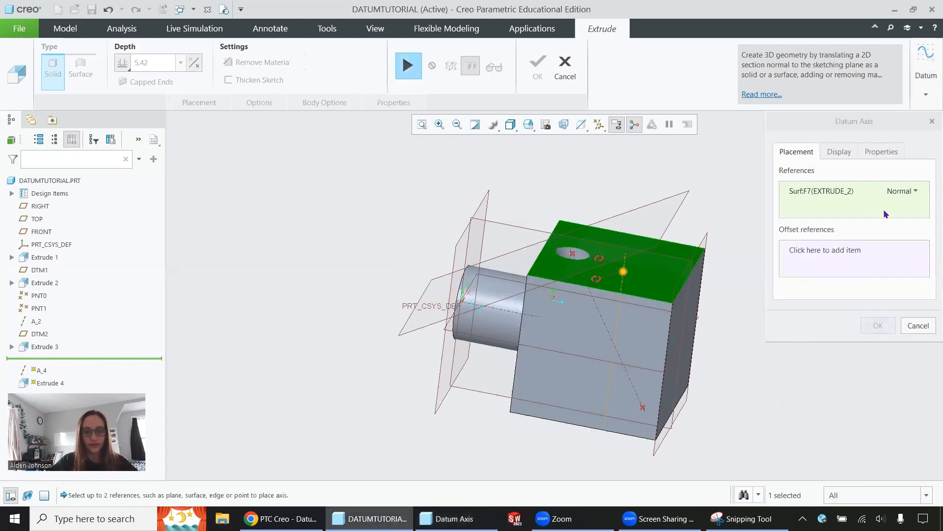
{"action": "left_click", "coordinate": [791, 253]}
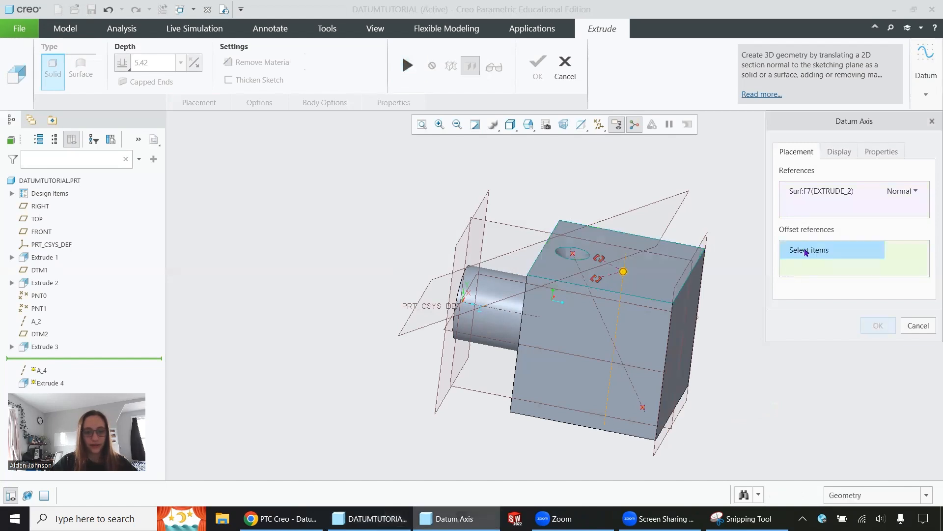
{"action": "left_click", "coordinate": [636, 331]}
{"action": "left_click", "coordinate": [679, 323], "text": "ctrl"}
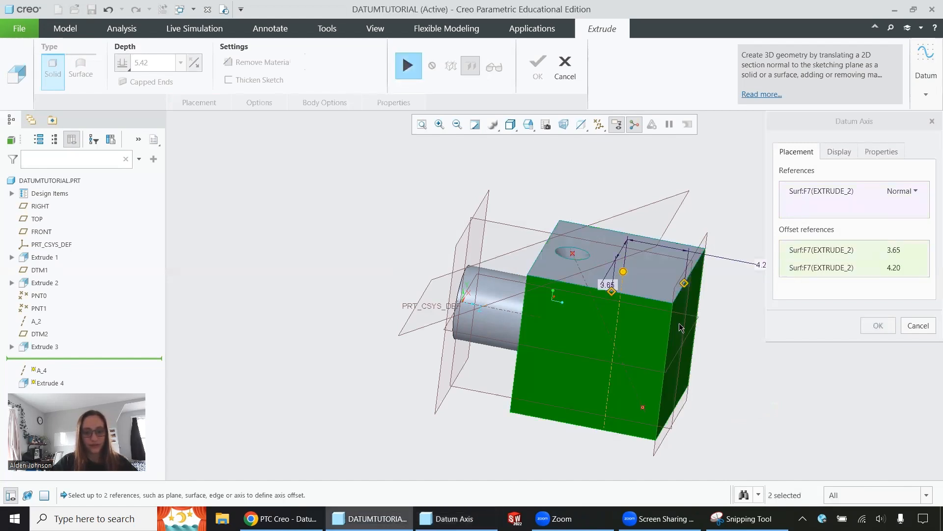
Try axis offsets of 0 and 2 from the block's far end face.
{"action": "left_click", "coordinate": [893, 268]}
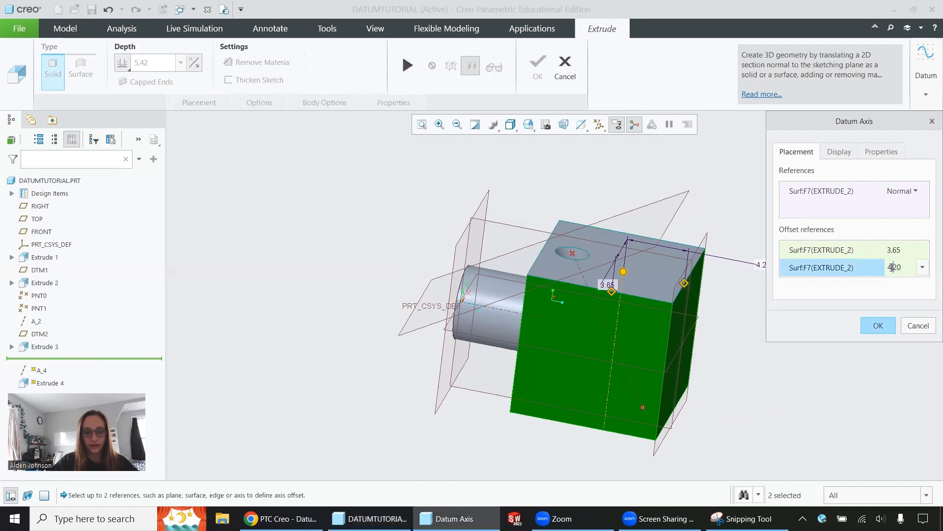
{"action": "left_click_drag", "start_coordinate": [900, 266], "coordinate": [886, 276]}
{"action": "type", "text": "0"}
{"action": "key", "text": "Return"}
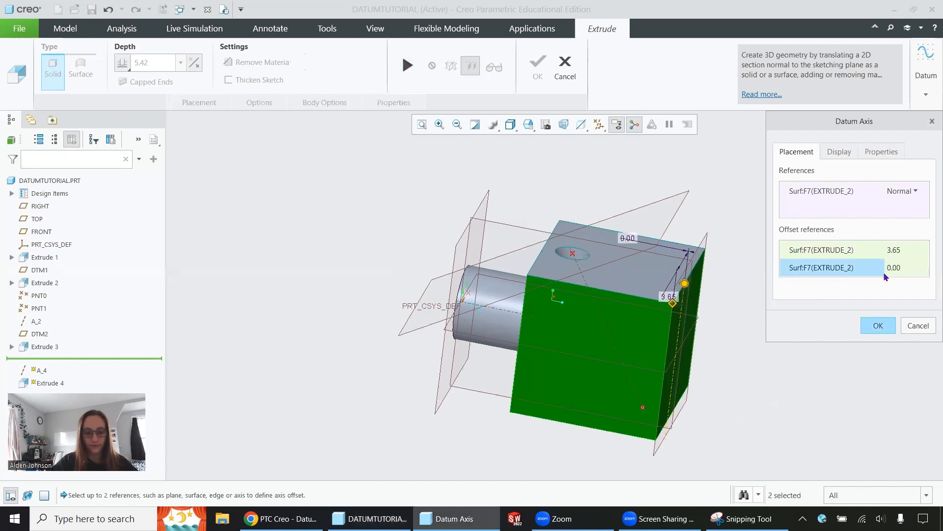
{"action": "double_click", "coordinate": [895, 269]}
{"action": "type", "text": "2"}
{"action": "key", "text": "Return"}
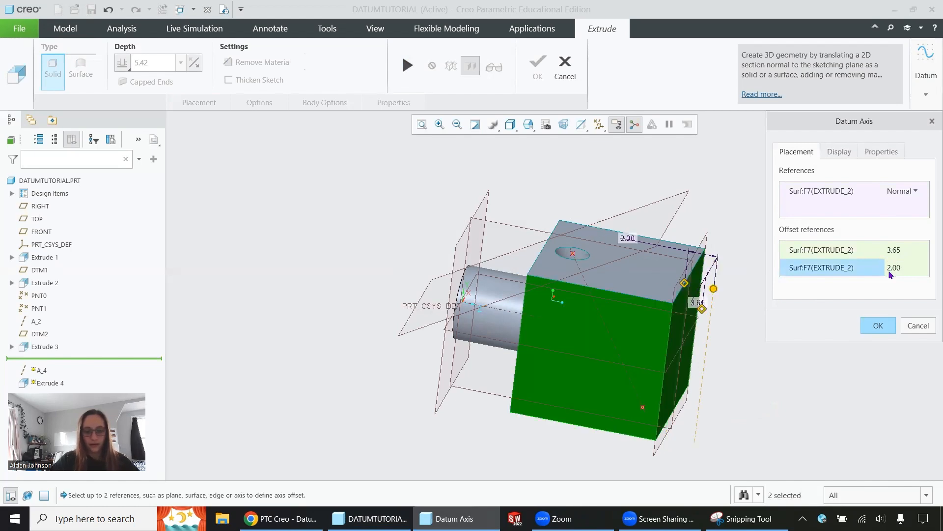
Set the axis offset from the block's large side face to 0.
{"action": "left_click", "coordinate": [902, 251]}
{"action": "left_click_drag", "start_coordinate": [901, 251], "coordinate": [874, 253]}
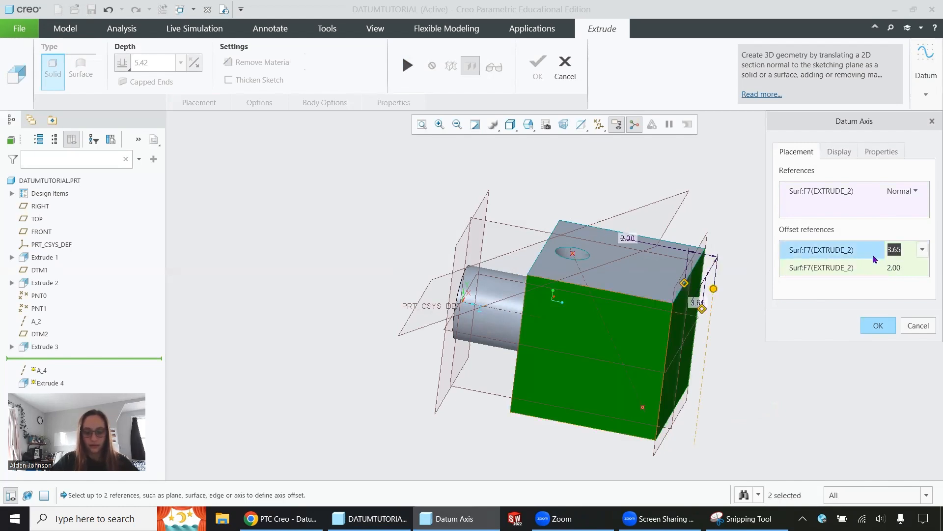
{"action": "type", "text": "0"}
Reverse the axis's offset of 2 so it lies inside the block's far end face, and accept the axis.
{"action": "middle_click_drag", "start_coordinate": [502, 295], "coordinate": [506, 323]}
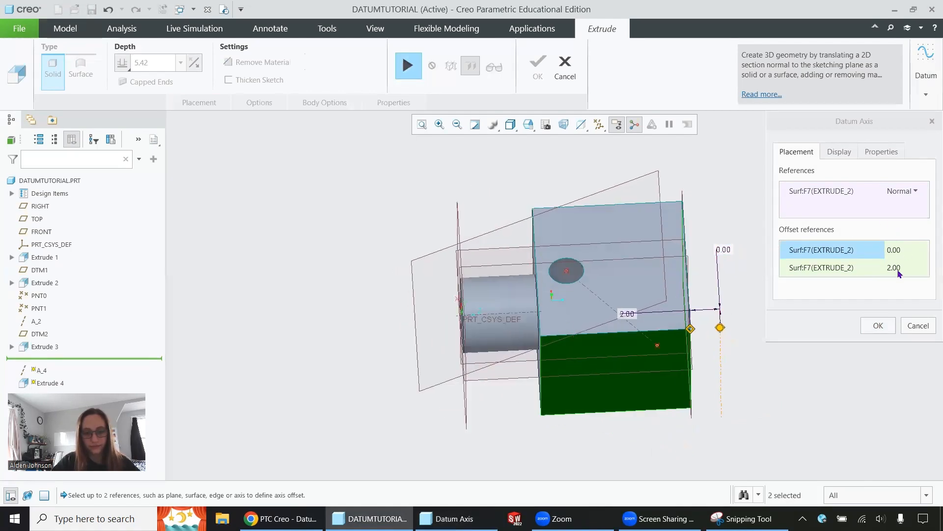
{"action": "left_click", "coordinate": [897, 267]}
{"action": "left_click_drag", "start_coordinate": [899, 264], "coordinate": [883, 266]}
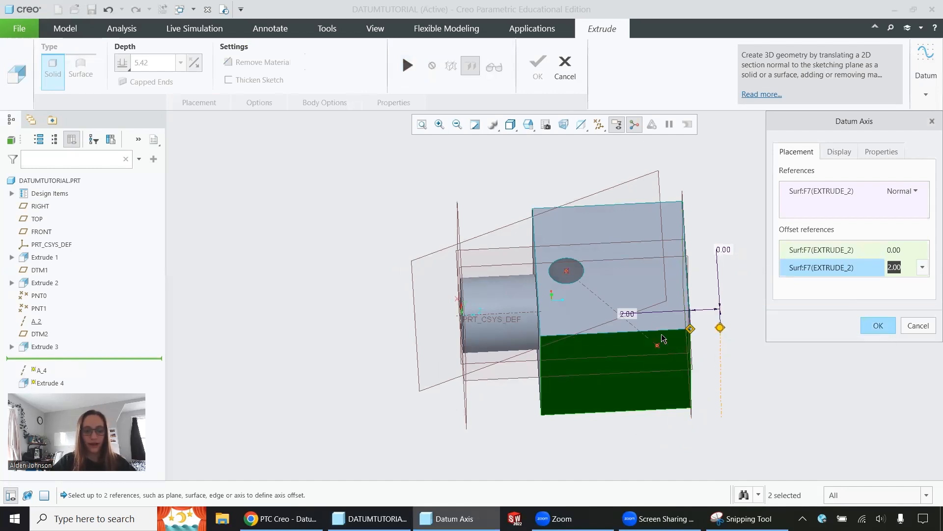
{"action": "type", "text": "-2"}
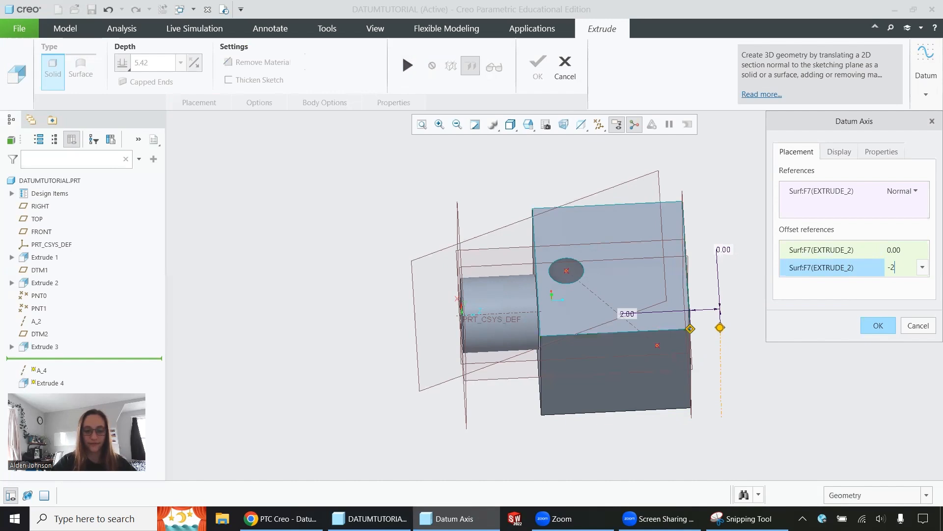
{"action": "key", "text": "Return"}
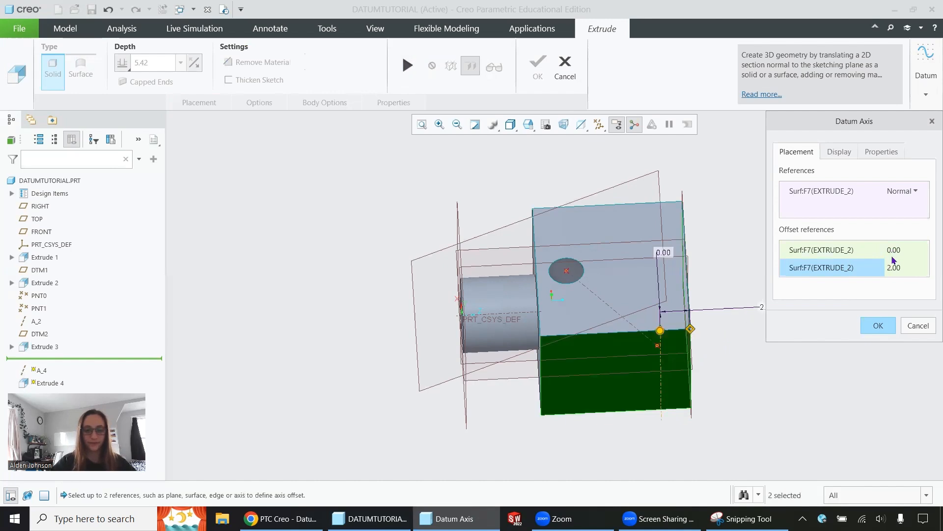
{"action": "left_click", "coordinate": [877, 326]}
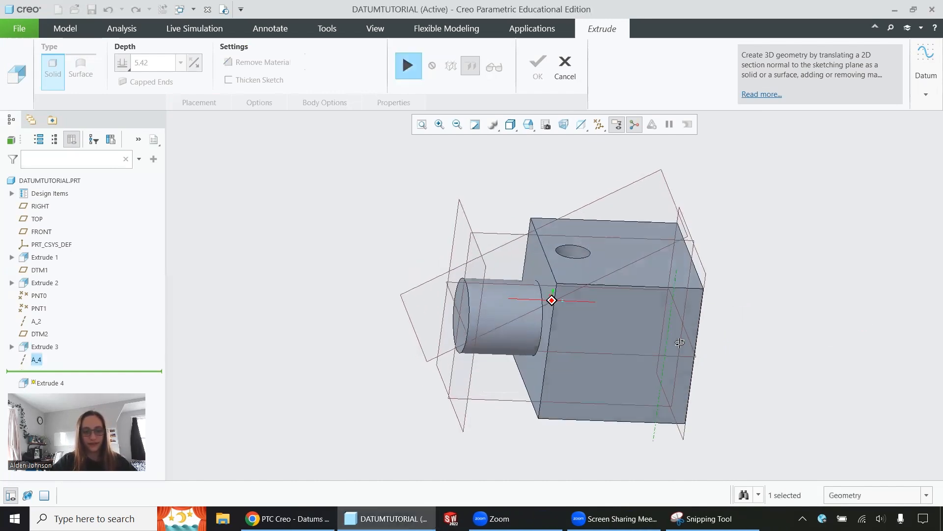
Start an embedded datum plane through the new axis, angled from the block's large side face.
{"action": "left_click", "coordinate": [926, 64]}
{"action": "left_click", "coordinate": [889, 138]}
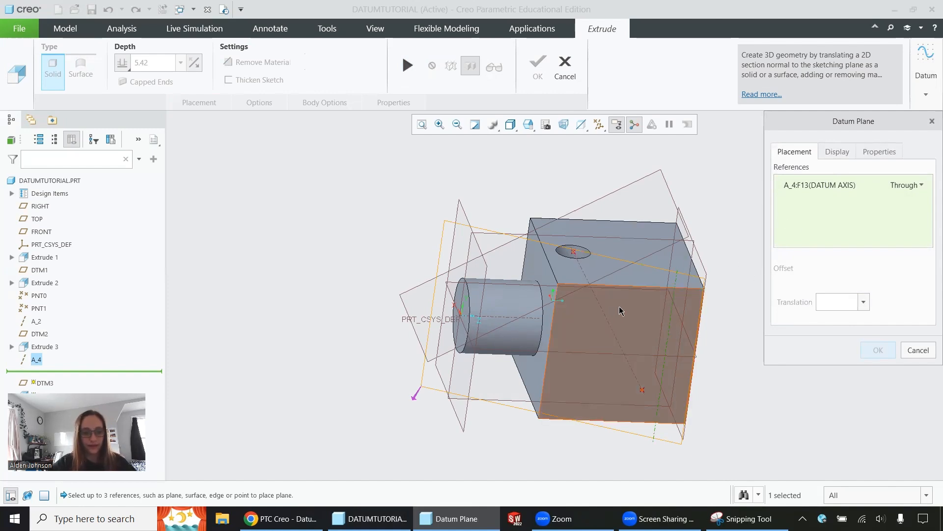
{"action": "left_click", "coordinate": [633, 312], "text": "ctrl"}
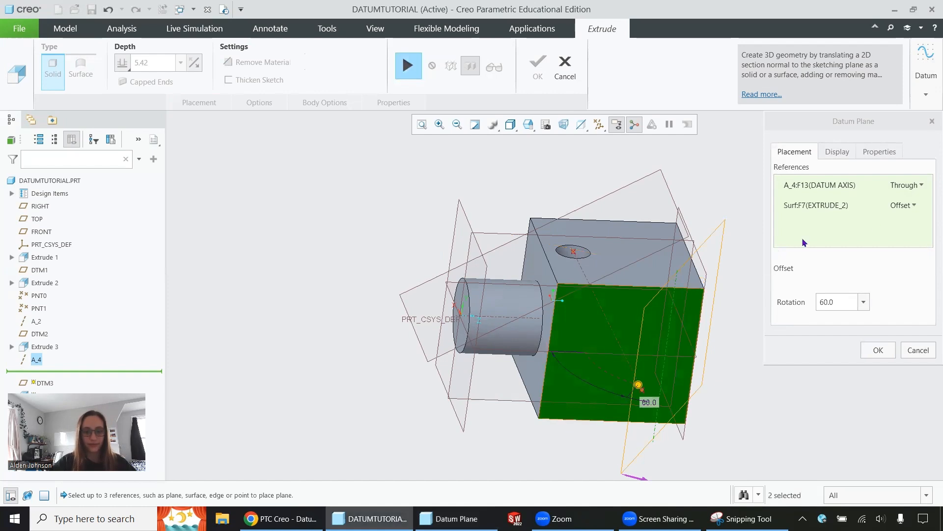
Try a rotation of 45 degrees for the plane through the new axis.
{"action": "left_click", "coordinate": [825, 301]}
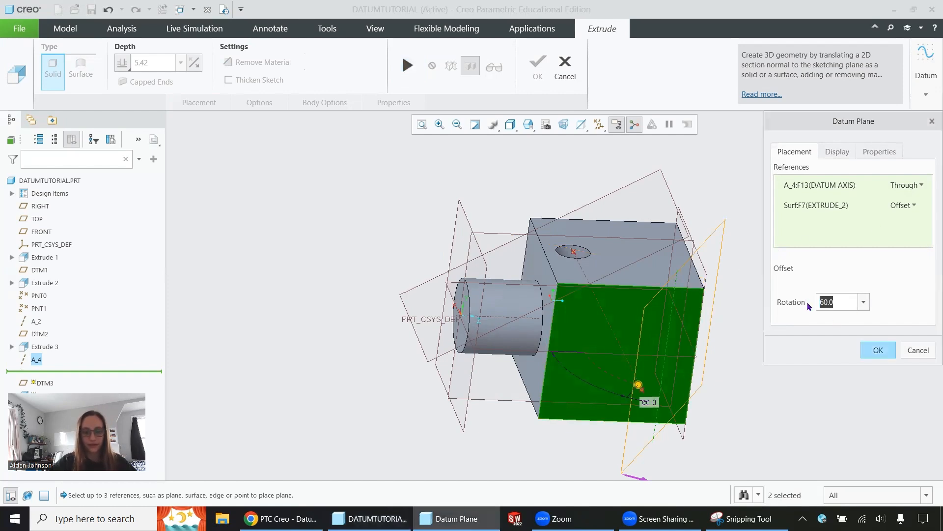
{"action": "type", "text": "45"}
{"action": "key", "text": "Return"}
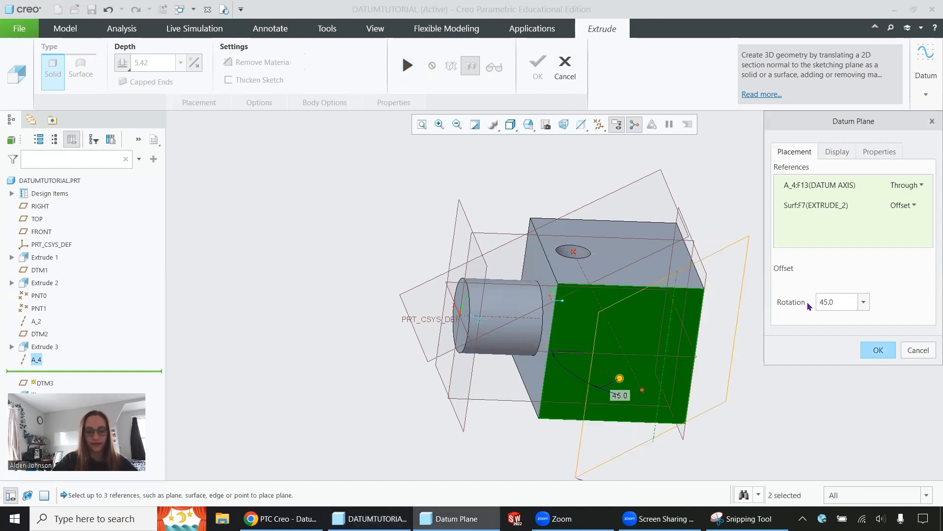
Set the plane's rotation to 150 degrees from the side face and accept the plane.
{"action": "left_click_drag", "start_coordinate": [840, 302], "coordinate": [779, 303]}
{"action": "type", "text": "150"}
{"action": "key", "text": "Return"}
{"action": "middle_click_drag", "start_coordinate": [635, 237], "coordinate": [873, 352]}
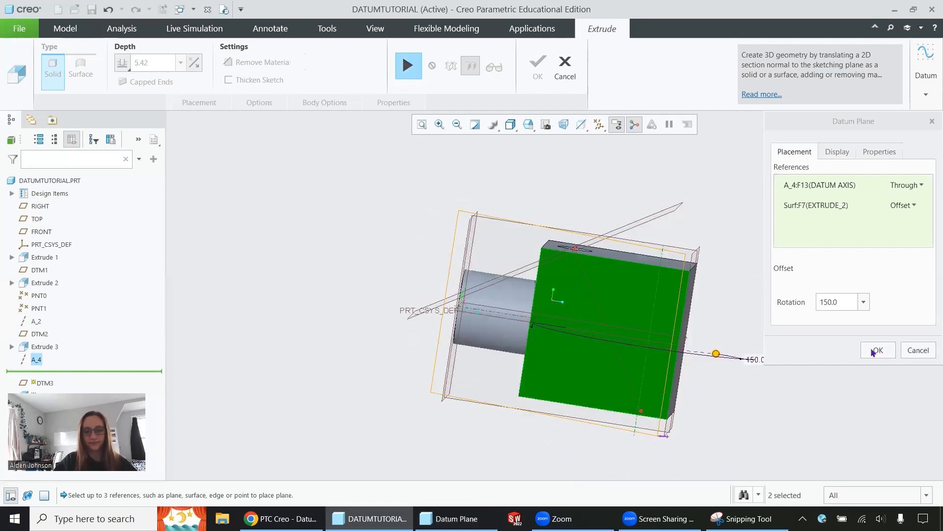
{"action": "left_click", "coordinate": [885, 349]}
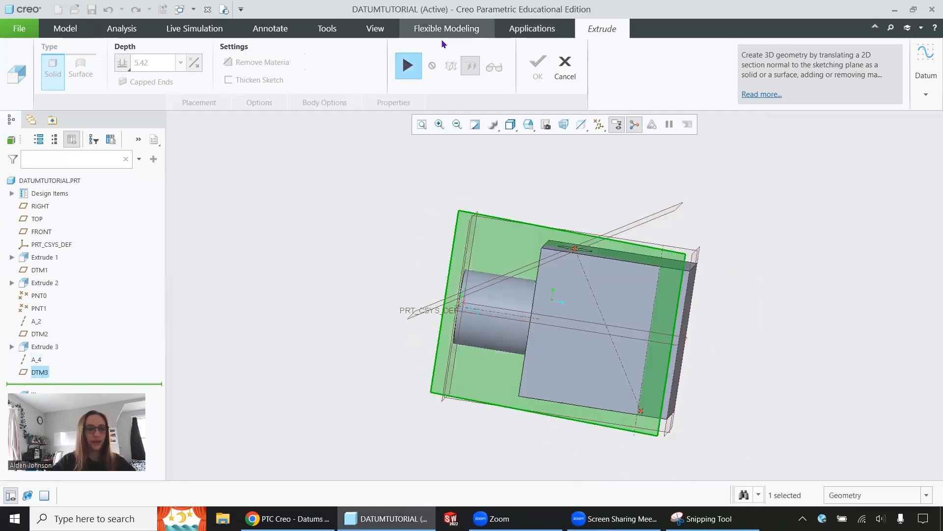
Resume the extrude with a sketch on the angled plane and draw a centre square where the axis meets the horizontal reference.
{"action": "left_click", "coordinate": [409, 66]}
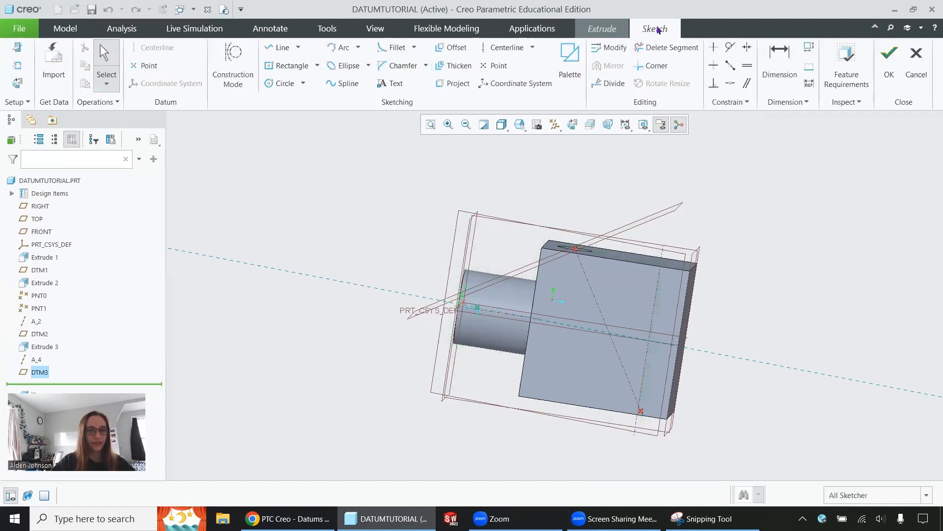
{"action": "left_click", "coordinate": [571, 124]}
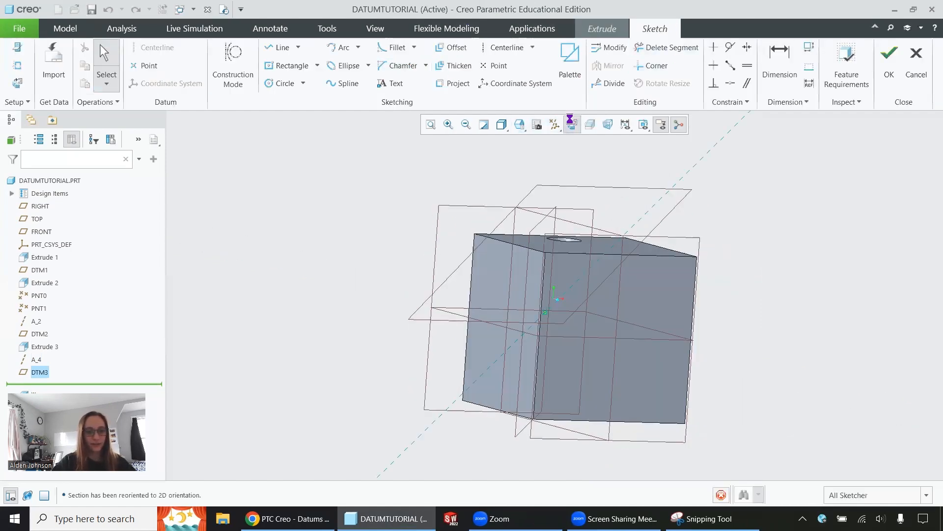
{"action": "left_click", "coordinate": [291, 66]}
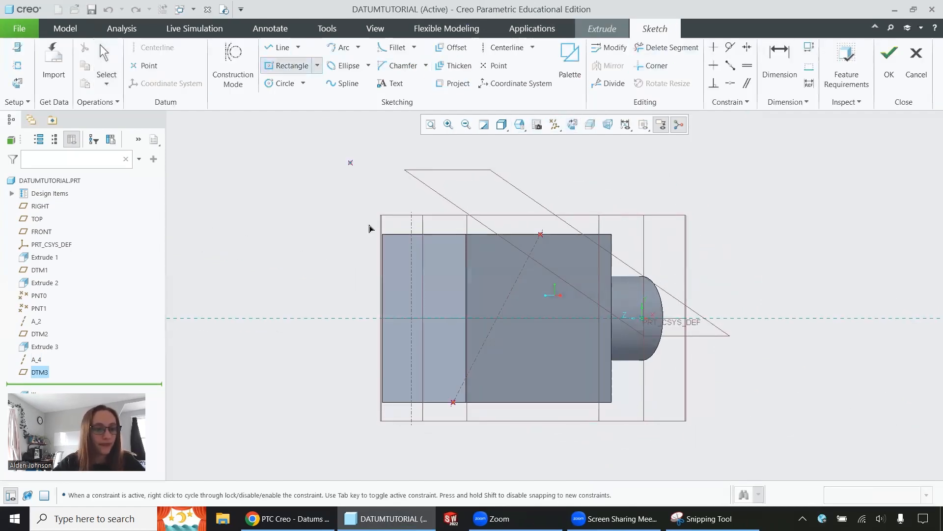
{"action": "left_click", "coordinate": [411, 319]}
{"action": "left_click", "coordinate": [431, 338]}
Set the square's side dimension to 3 and finish the sketch.
{"action": "left_click", "coordinate": [785, 66]}
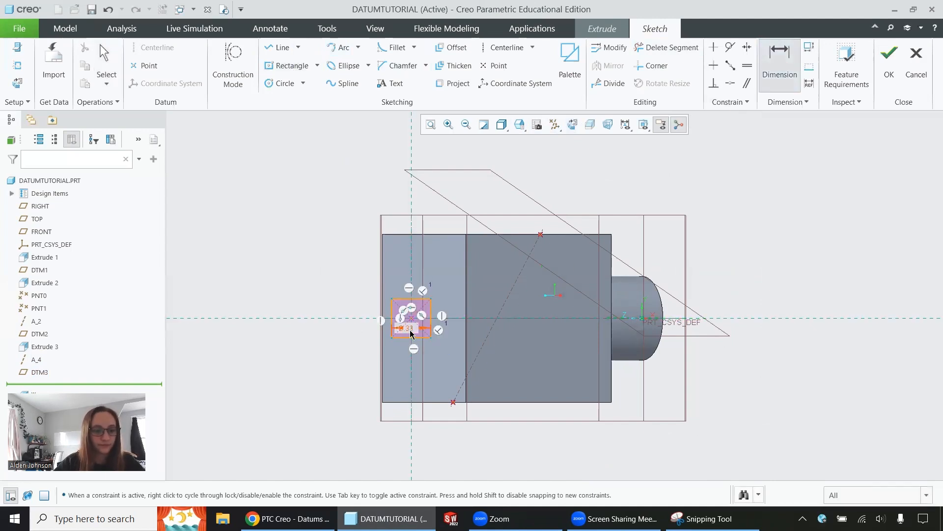
{"action": "scroll", "coordinate": [411, 333], "scroll_direction": "down", "scroll_amount": 5}
{"action": "double_click", "coordinate": [409, 330]}
{"action": "type", "text": "3"}
{"action": "key", "text": "Return"}
{"action": "left_click", "coordinate": [889, 60]}
Extrude the square symmetrically about the angled plane to a total depth of 6 and complete the feature.
{"action": "middle_click_drag", "start_coordinate": [428, 307], "coordinate": [485, 317]}
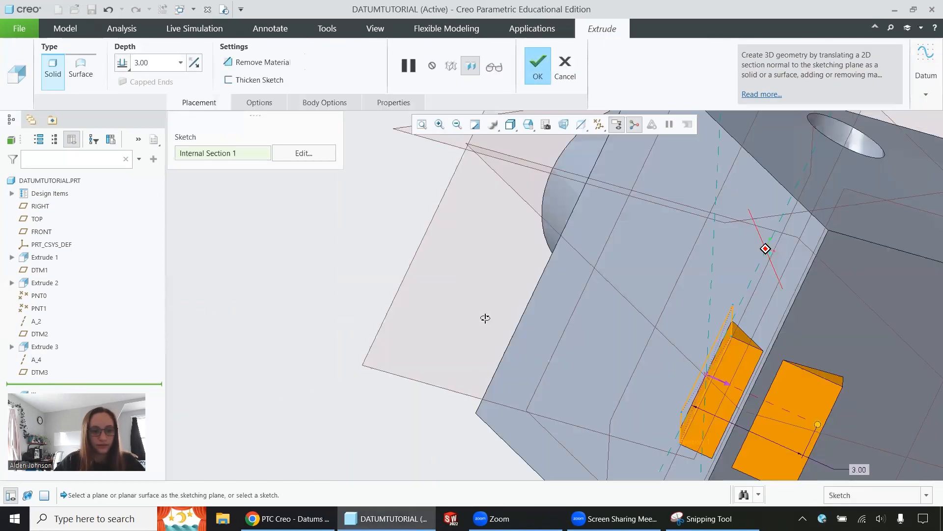
{"action": "scroll", "coordinate": [451, 287], "scroll_direction": "up", "scroll_amount": 5}
{"action": "middle_click_drag", "start_coordinate": [810, 326], "coordinate": [569, 331]}
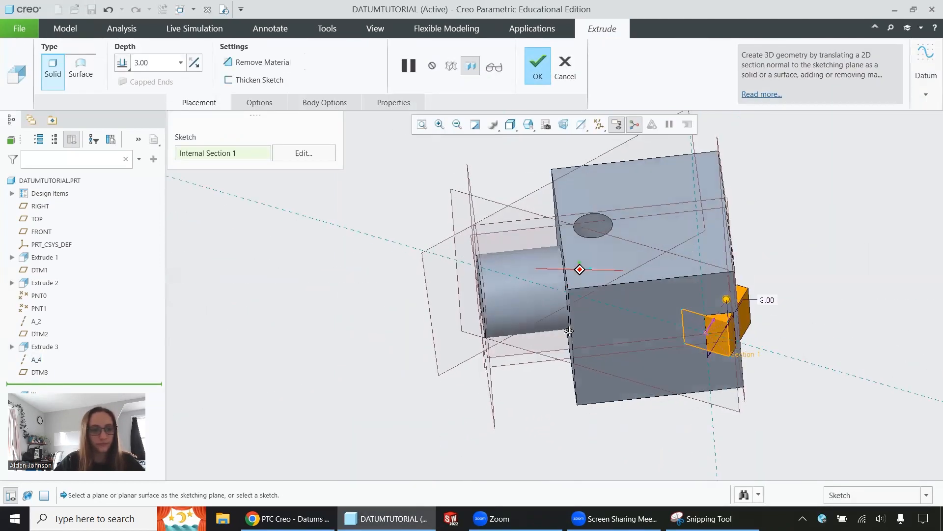
{"action": "left_click", "coordinate": [123, 64]}
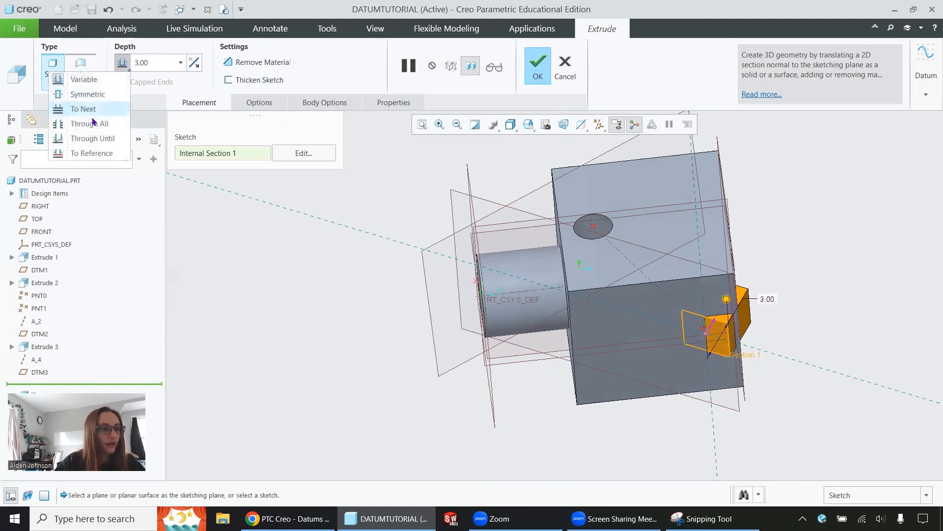
{"action": "left_click", "coordinate": [87, 94]}
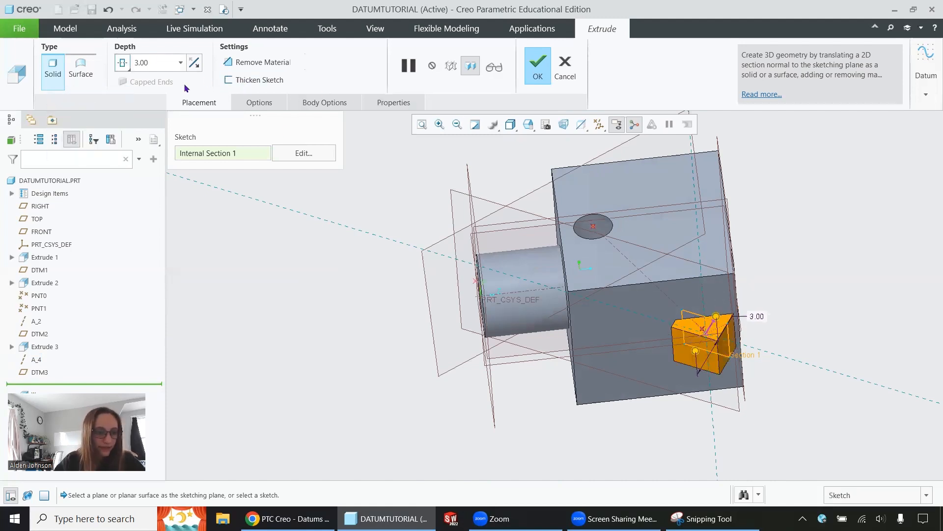
{"action": "double_click", "coordinate": [157, 61]}
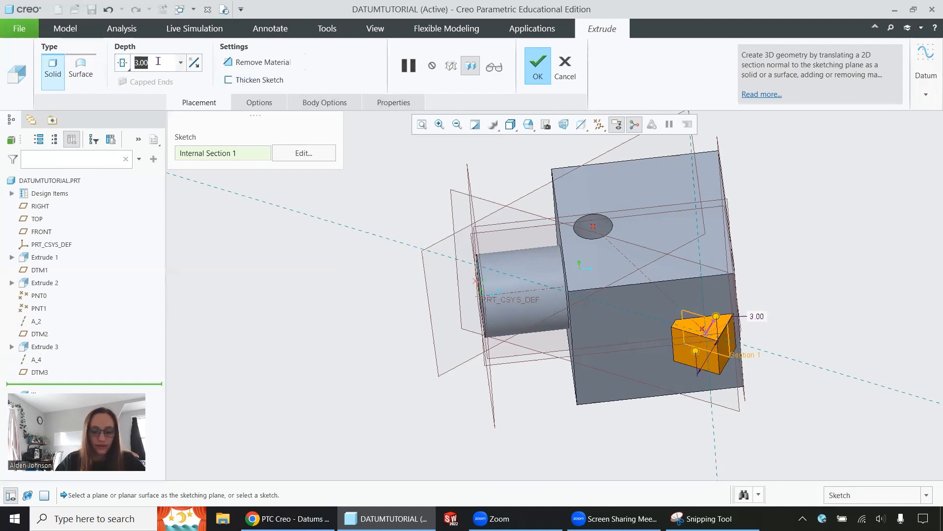
{"action": "type", "text": "6"}
{"action": "key", "text": "Return"}
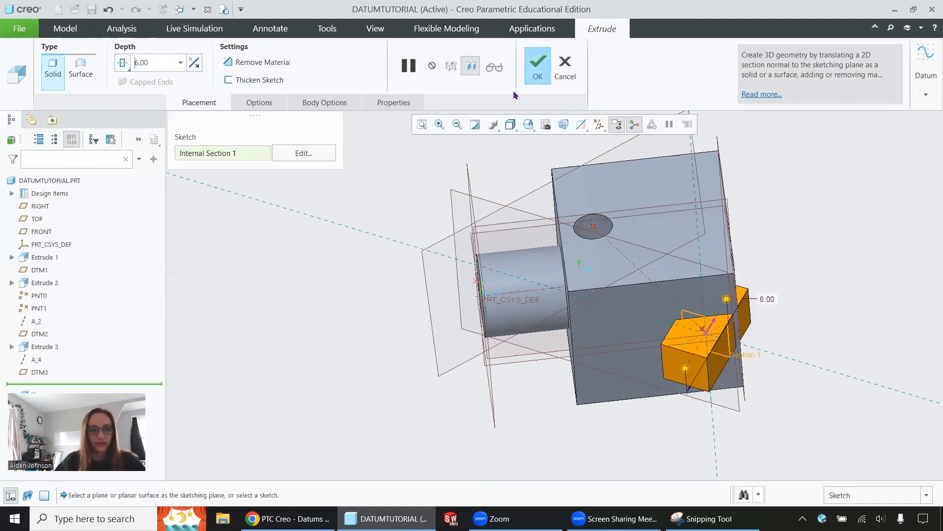
{"action": "left_click", "coordinate": [535, 72]}
Expand the angled extrusion in the model tree, review its embedded axis A_4's definition, and close it without changes.
{"action": "middle_click_drag", "start_coordinate": [589, 339], "coordinate": [612, 357]}
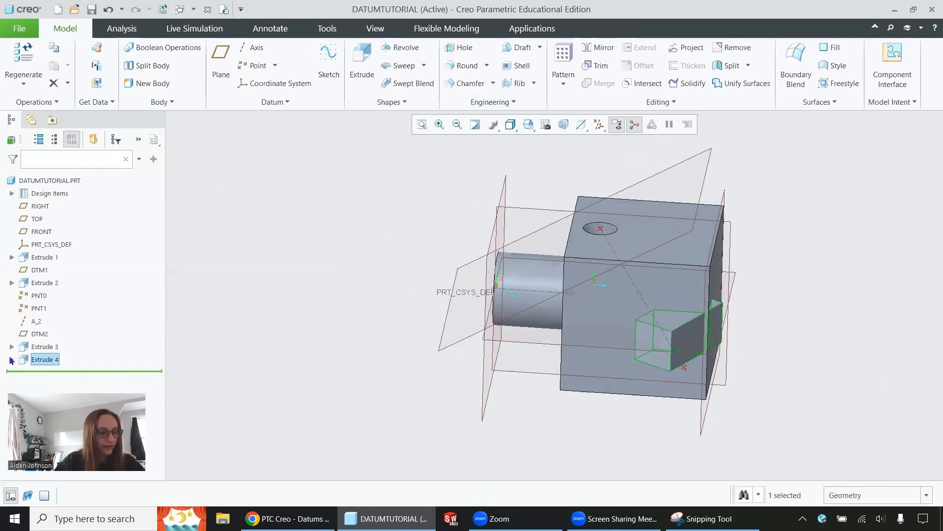
{"action": "left_click", "coordinate": [11, 359]}
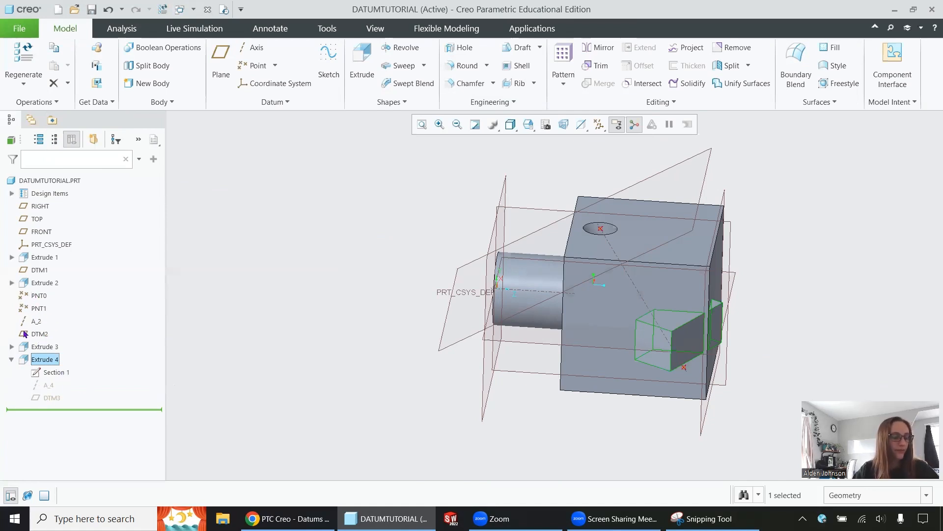
{"action": "left_click", "coordinate": [48, 385]}
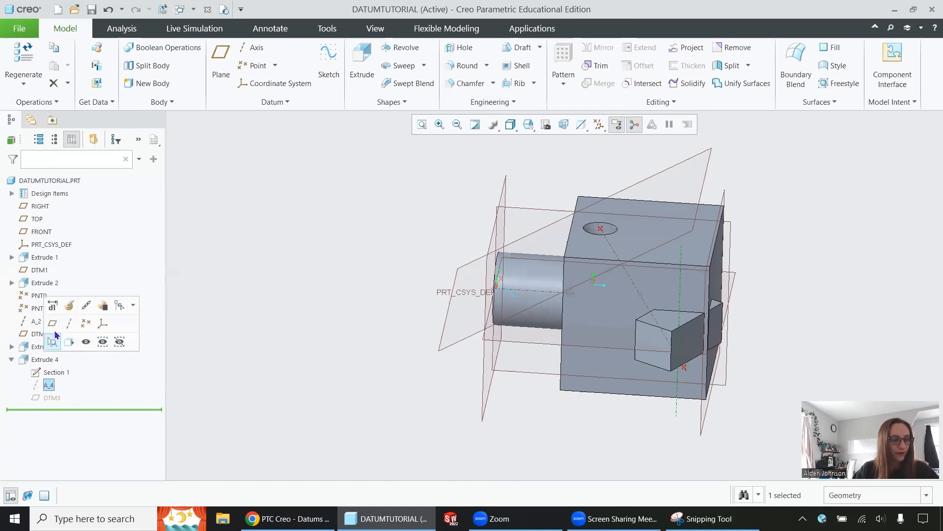
{"action": "left_click", "coordinate": [70, 307]}
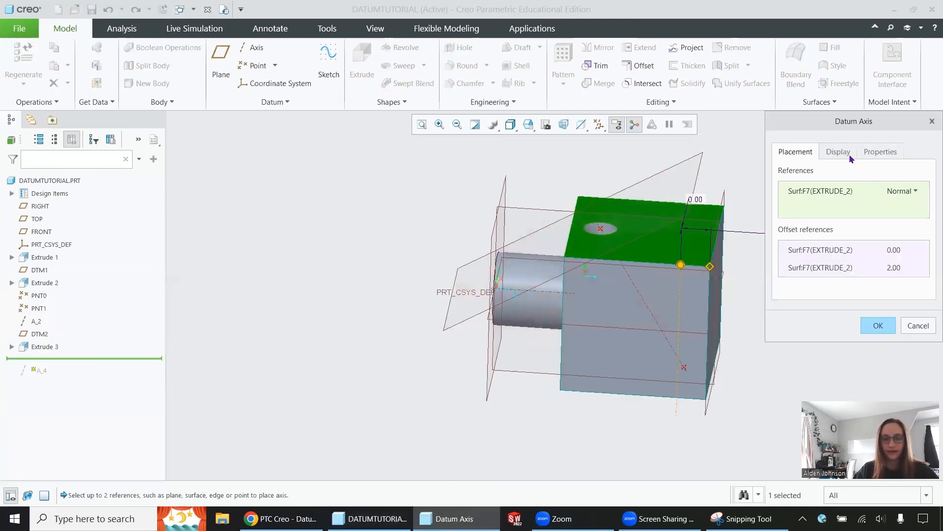
{"action": "left_click", "coordinate": [918, 326]}
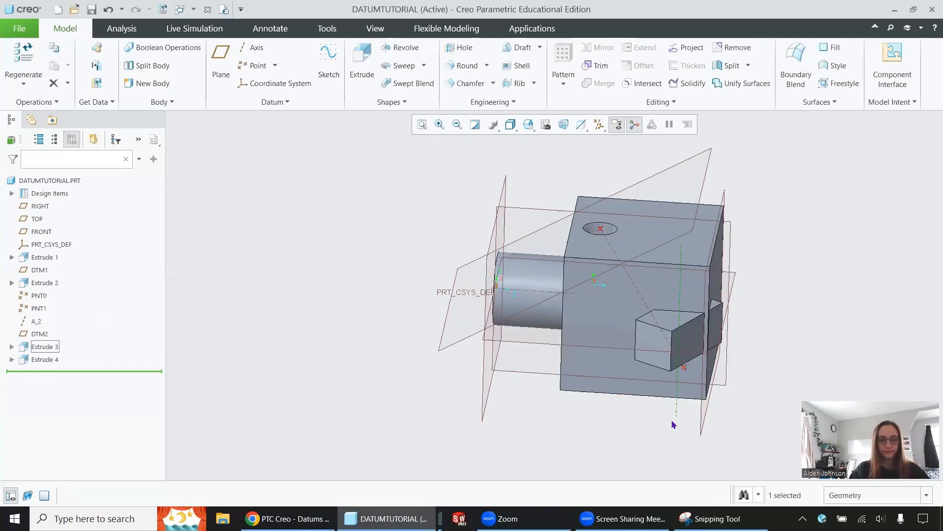